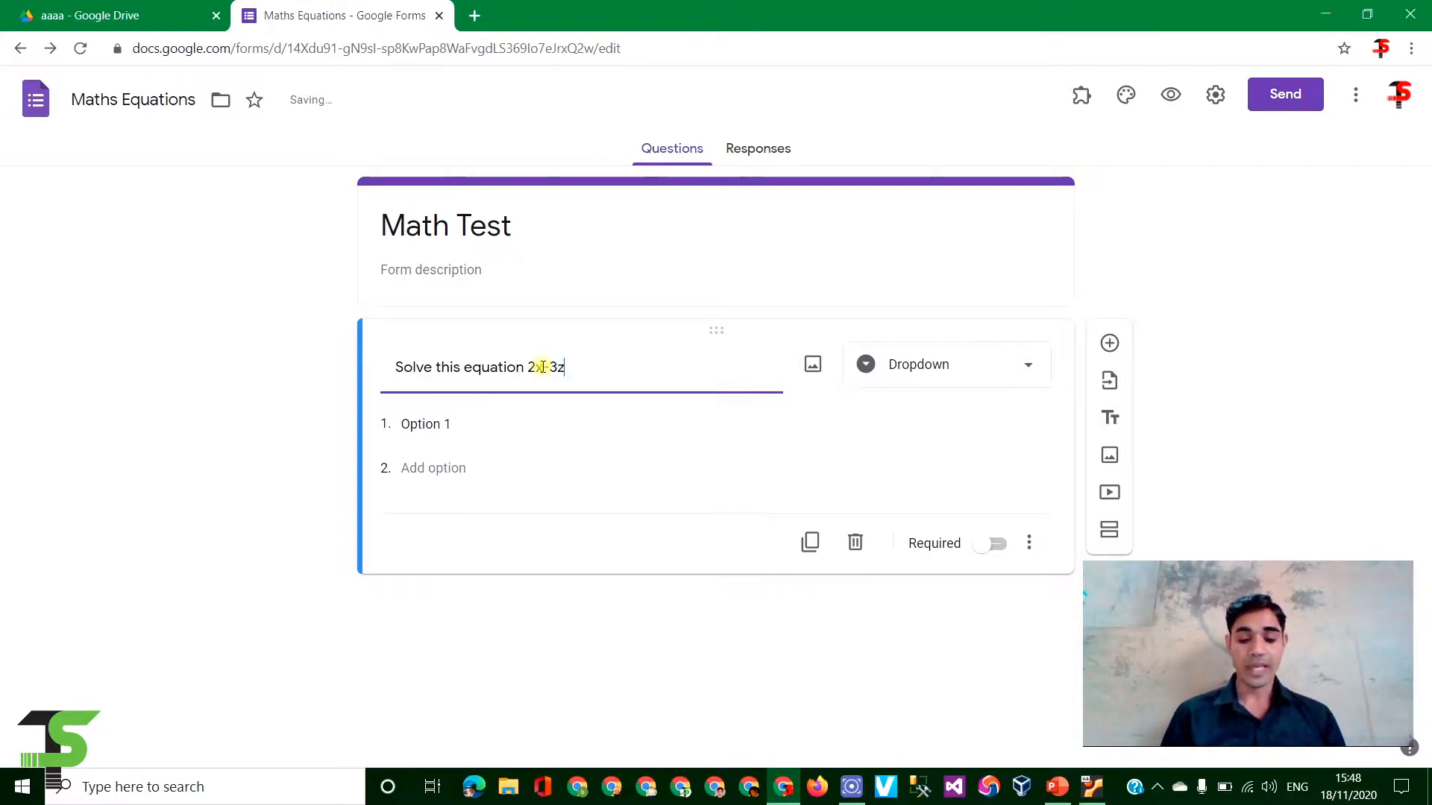
Step: Try entering an equation as plain text at the end of the question title
type("+3z5")
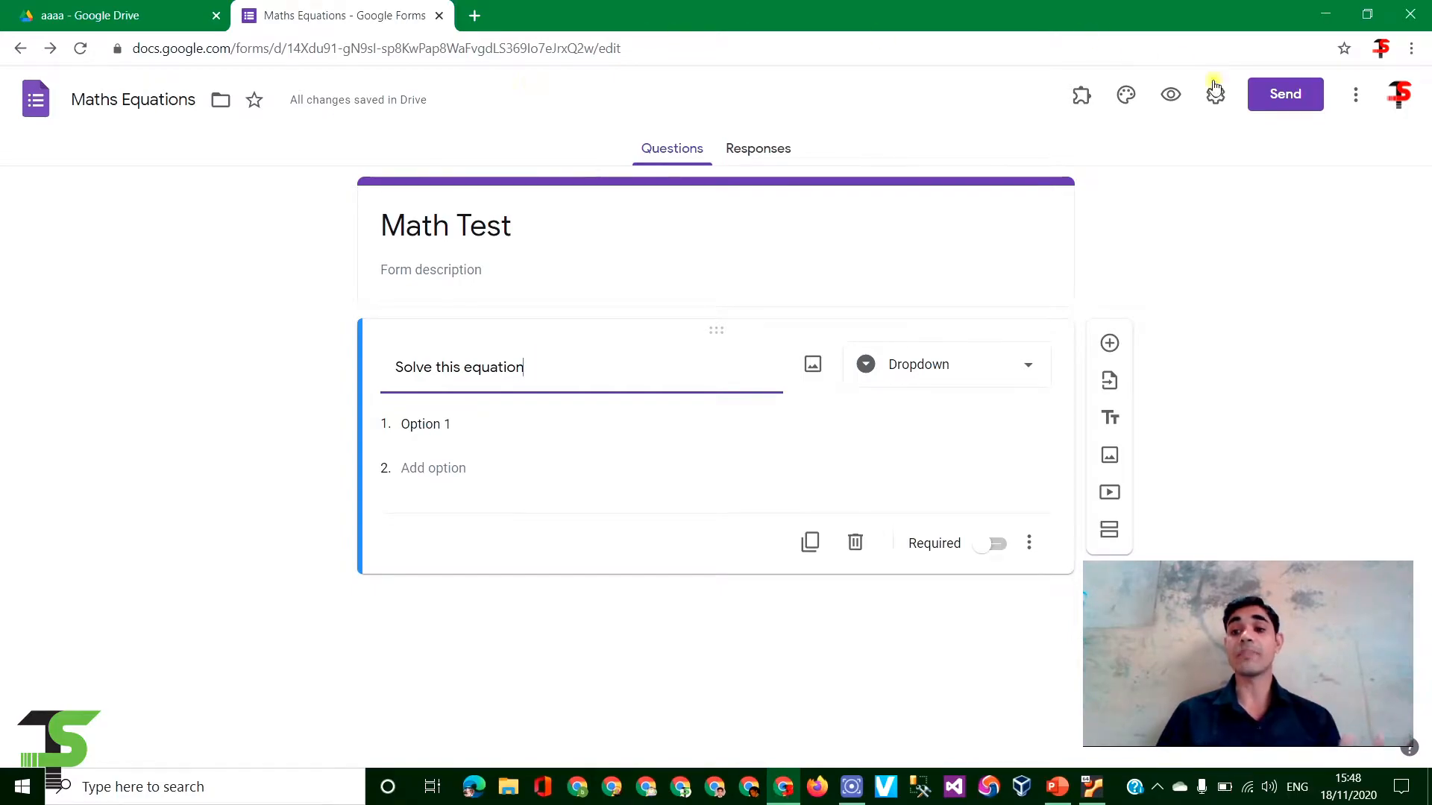
Step: Search the Google Workspace Marketplace for the Hypatia add-on and open its details page
left_click(1356, 97)
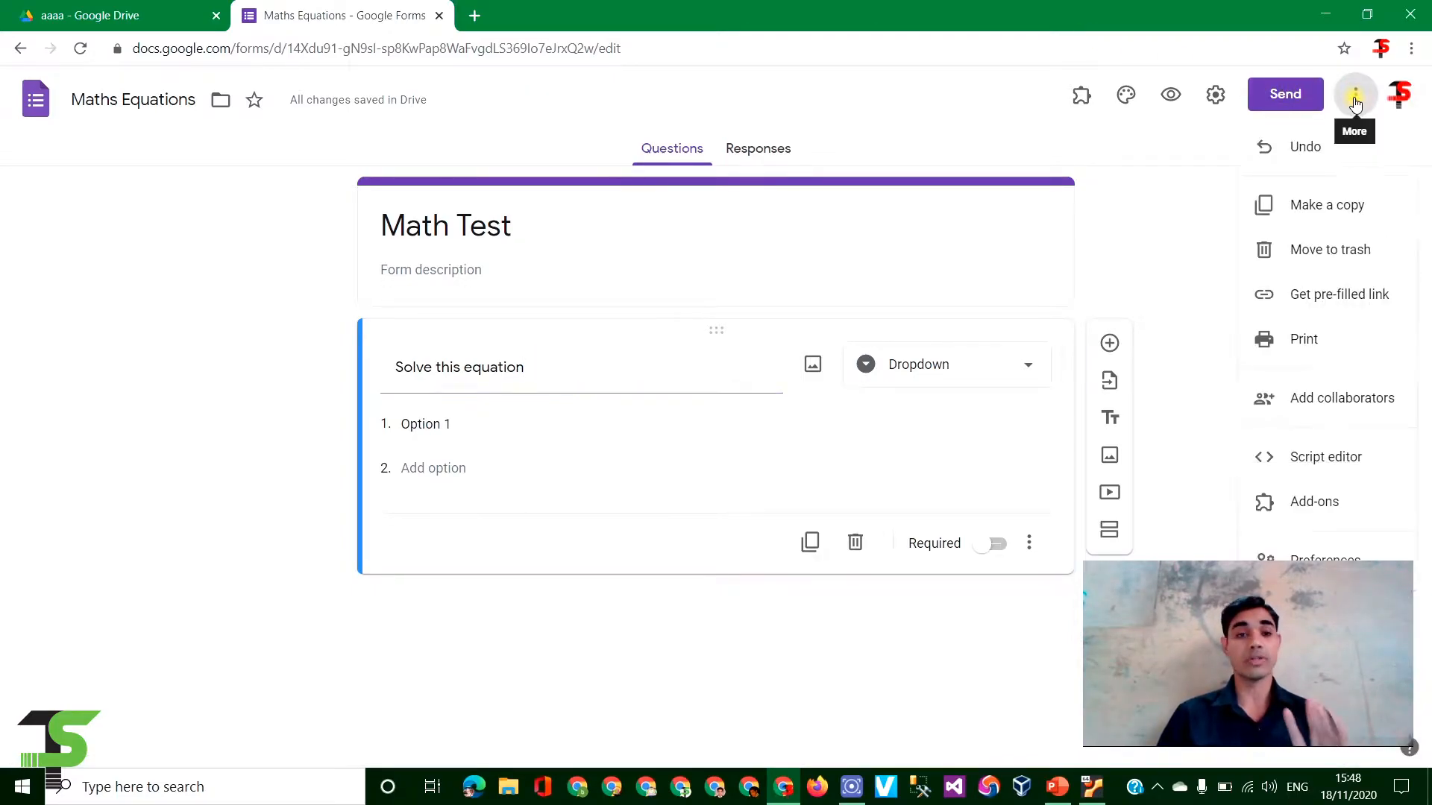
left_click(1330, 507)
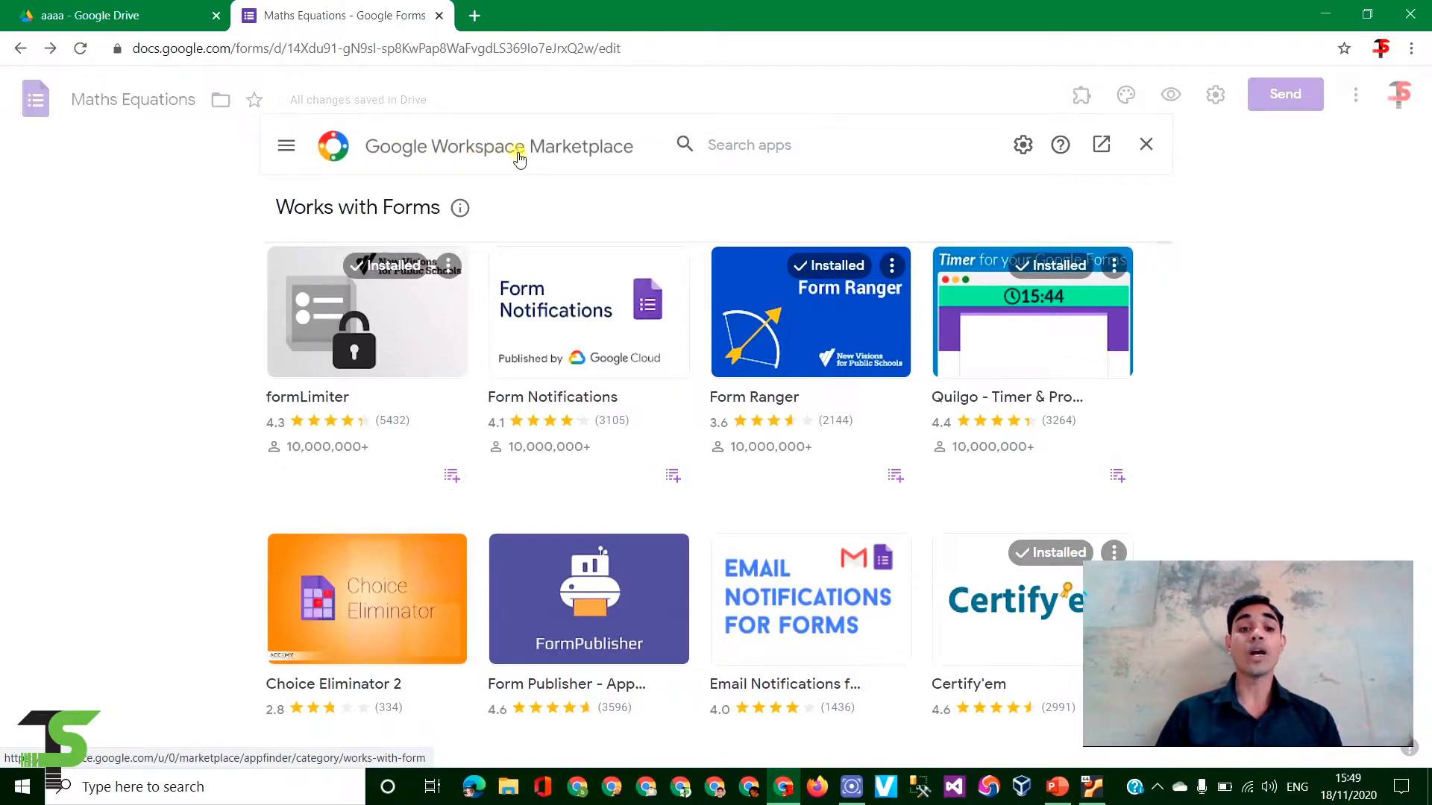
left_click(722, 143)
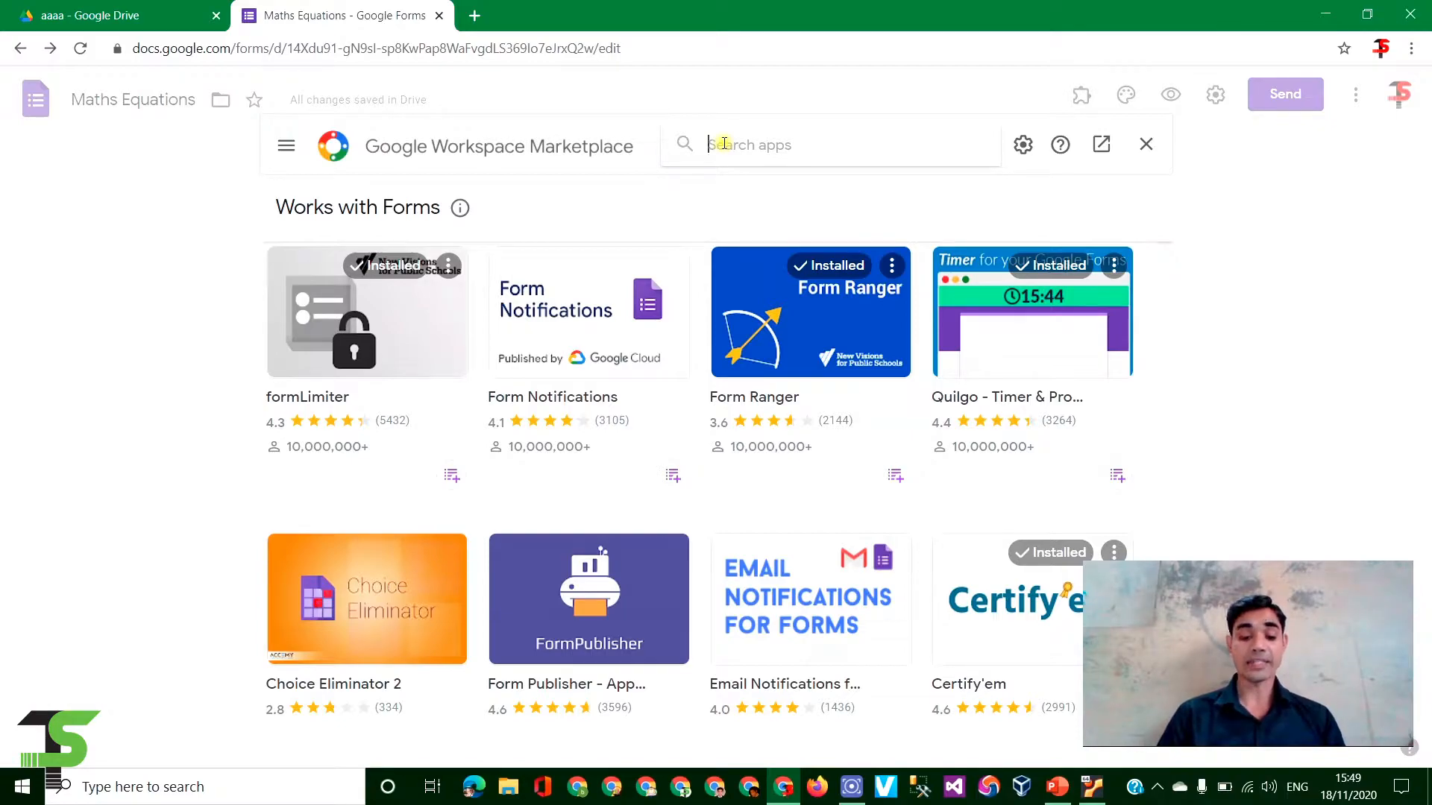
type("hyp")
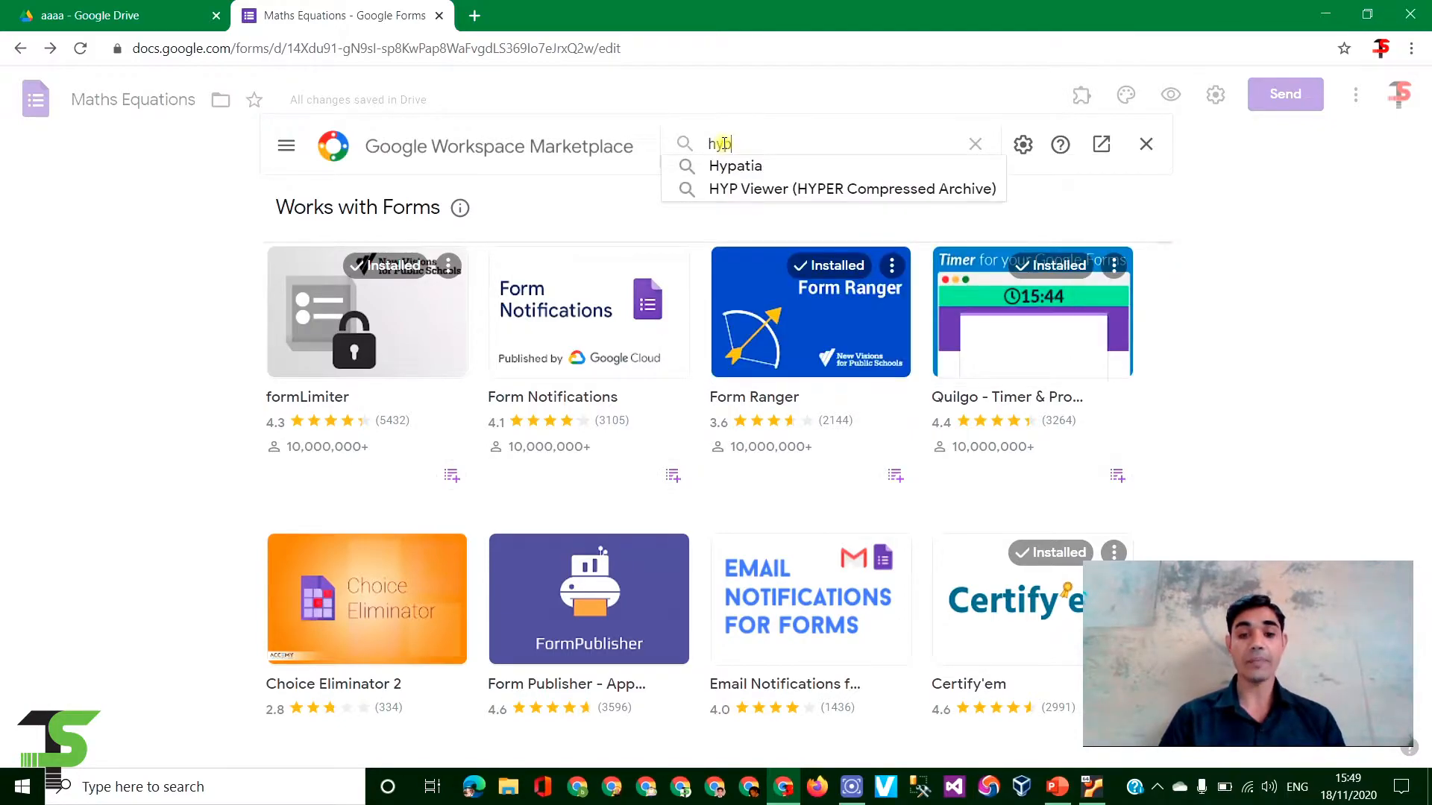
left_click(755, 167)
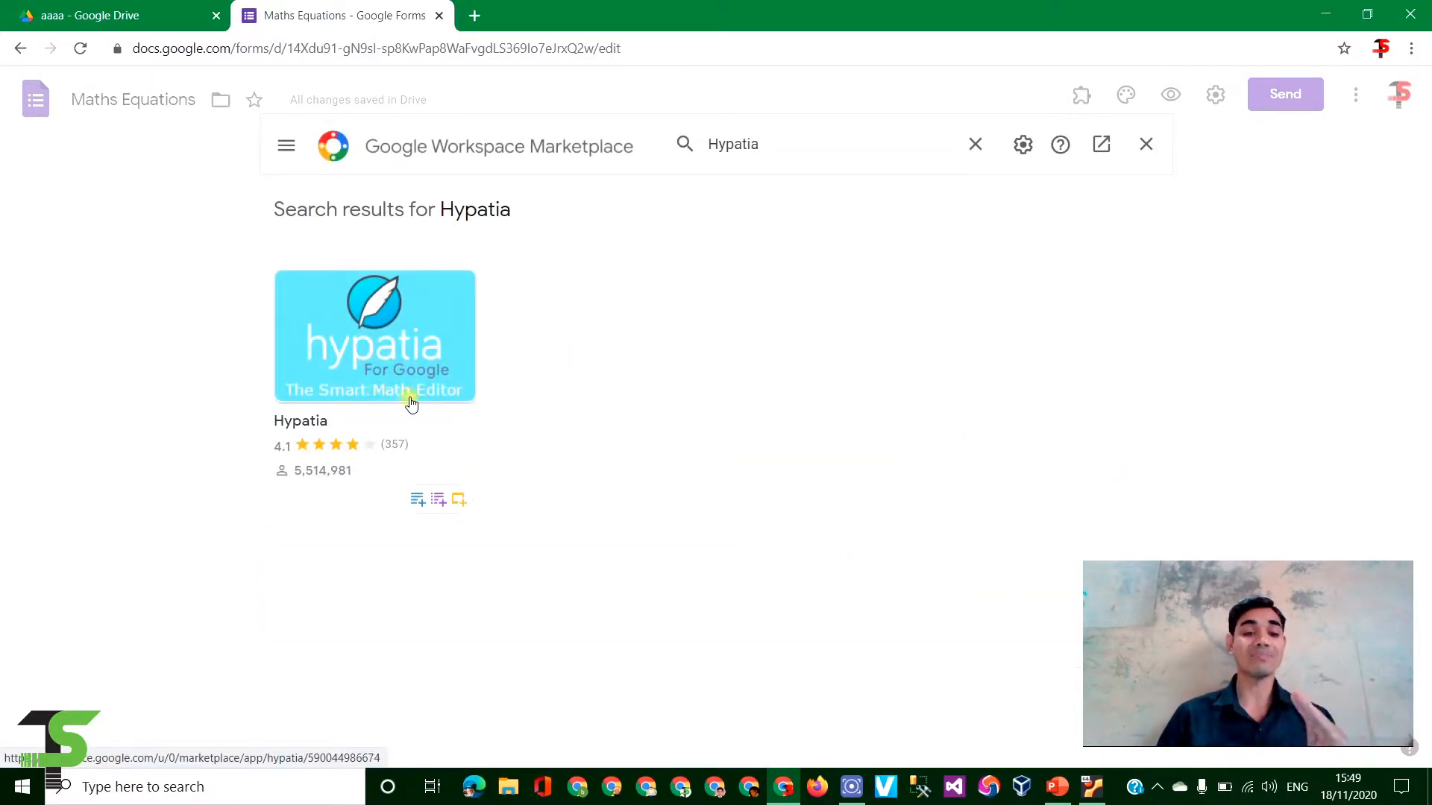
left_click(381, 340)
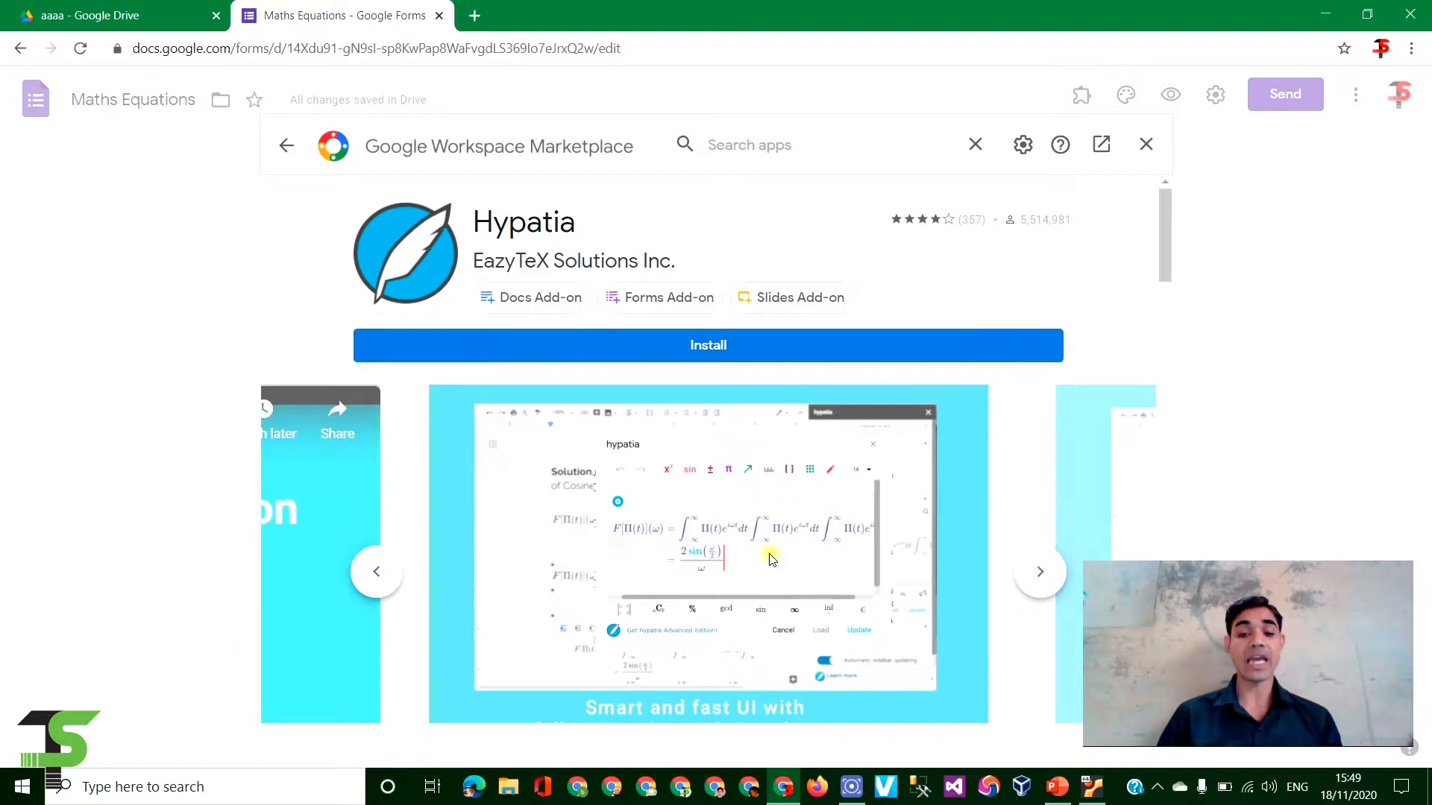
Step: Install the Hypatia add-on with the existing Google account, allow its requested permissions, and return to the form
scroll(734, 596, "down", 12)
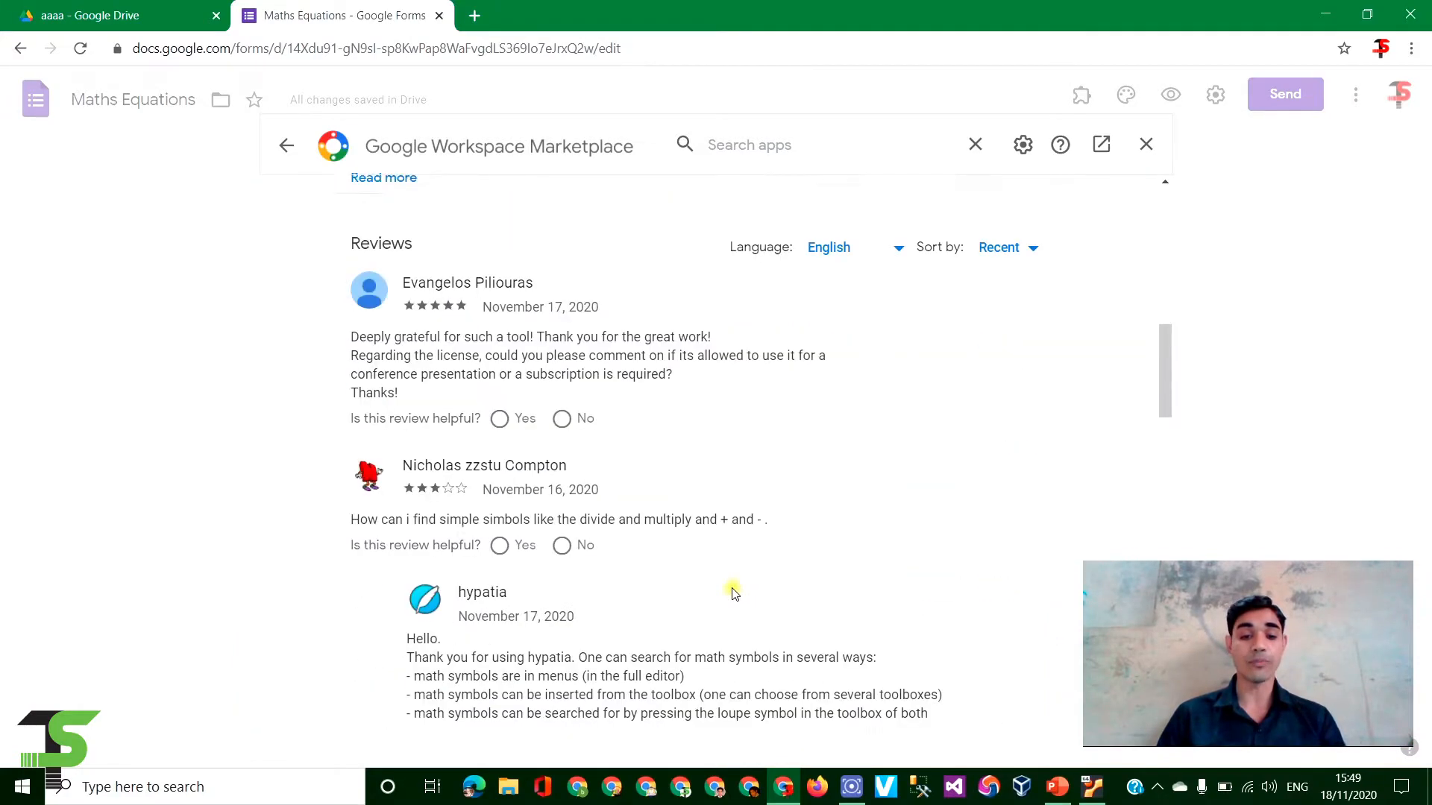
scroll(727, 431, "up", 6)
scroll(727, 431, "up", 6)
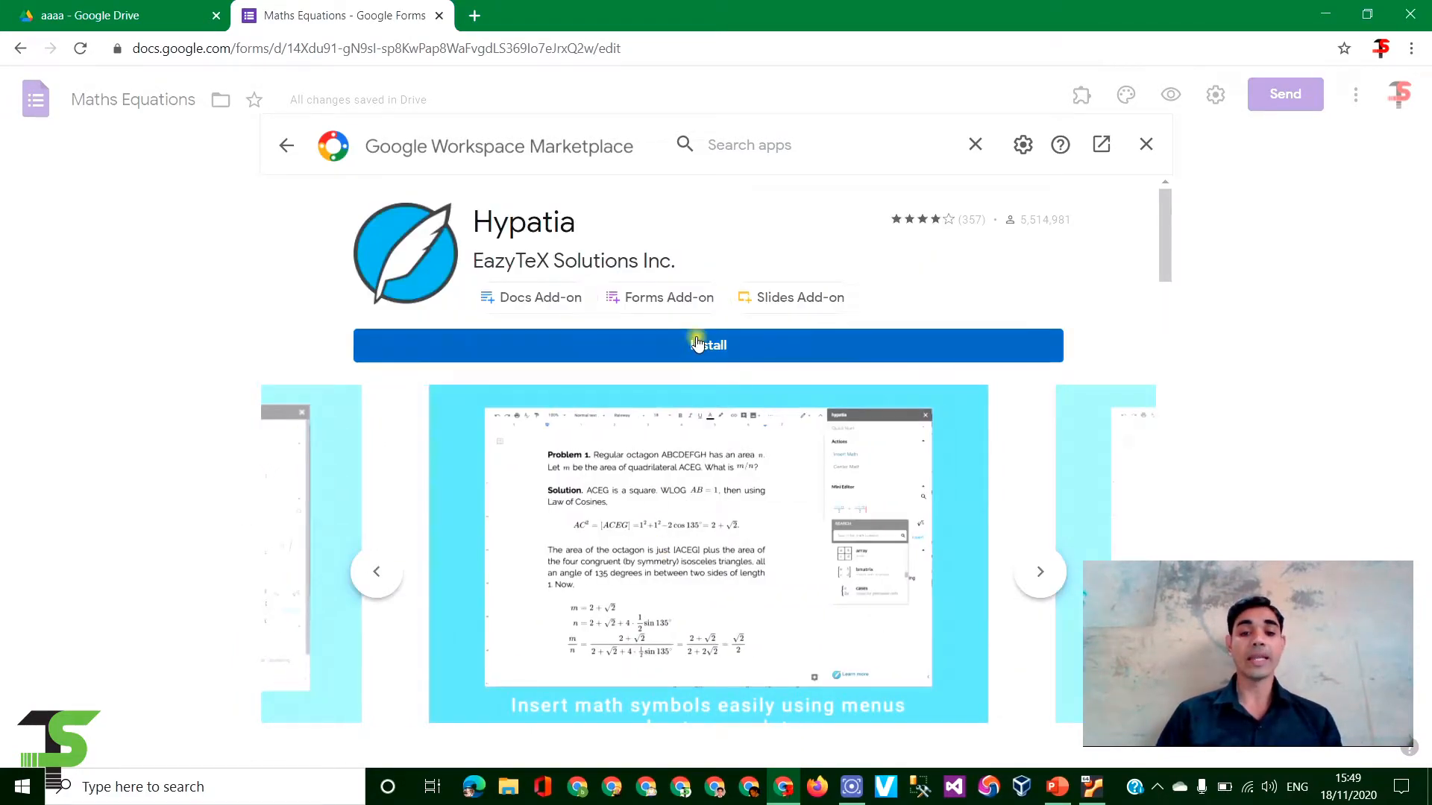
left_click(707, 345)
left_click(833, 527)
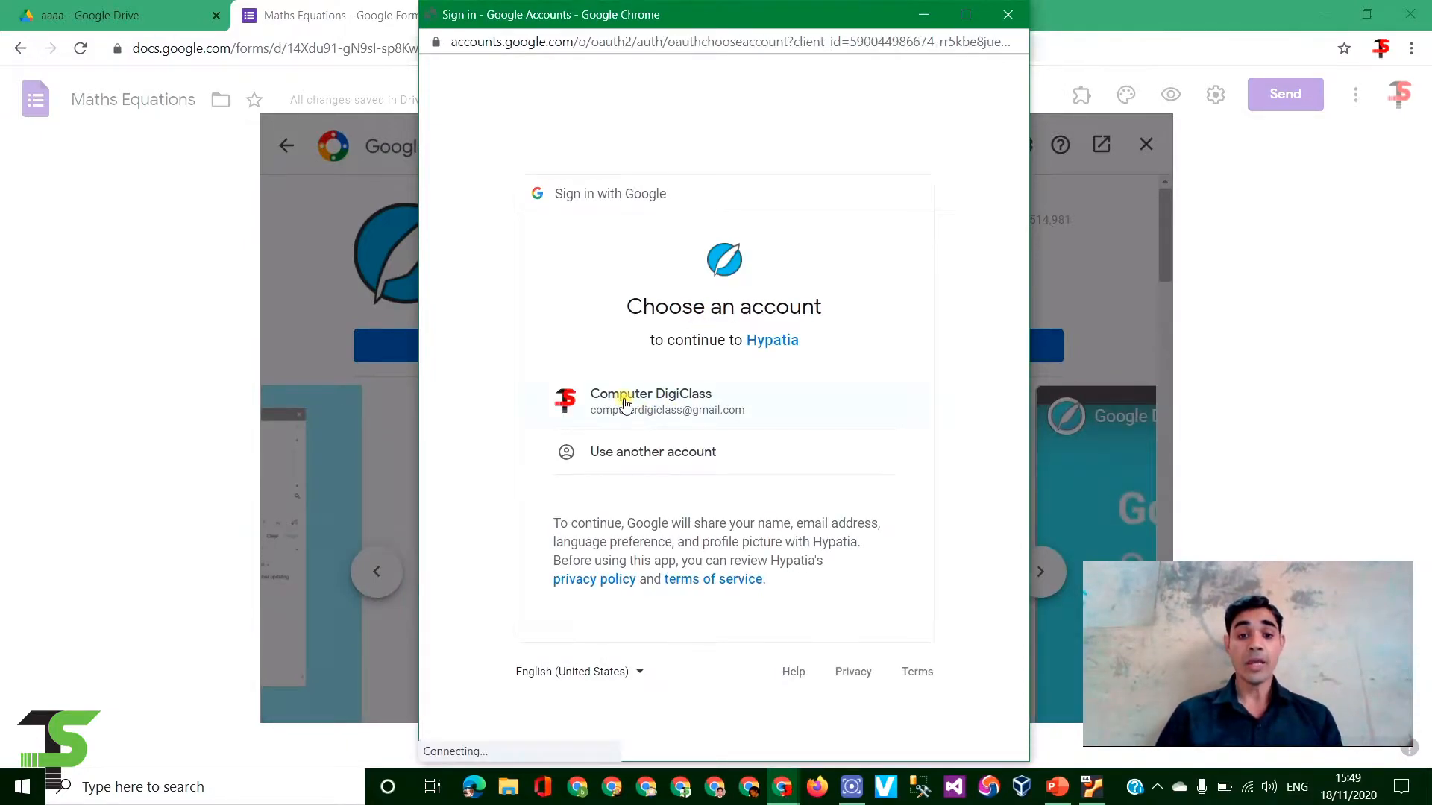
left_click(666, 406)
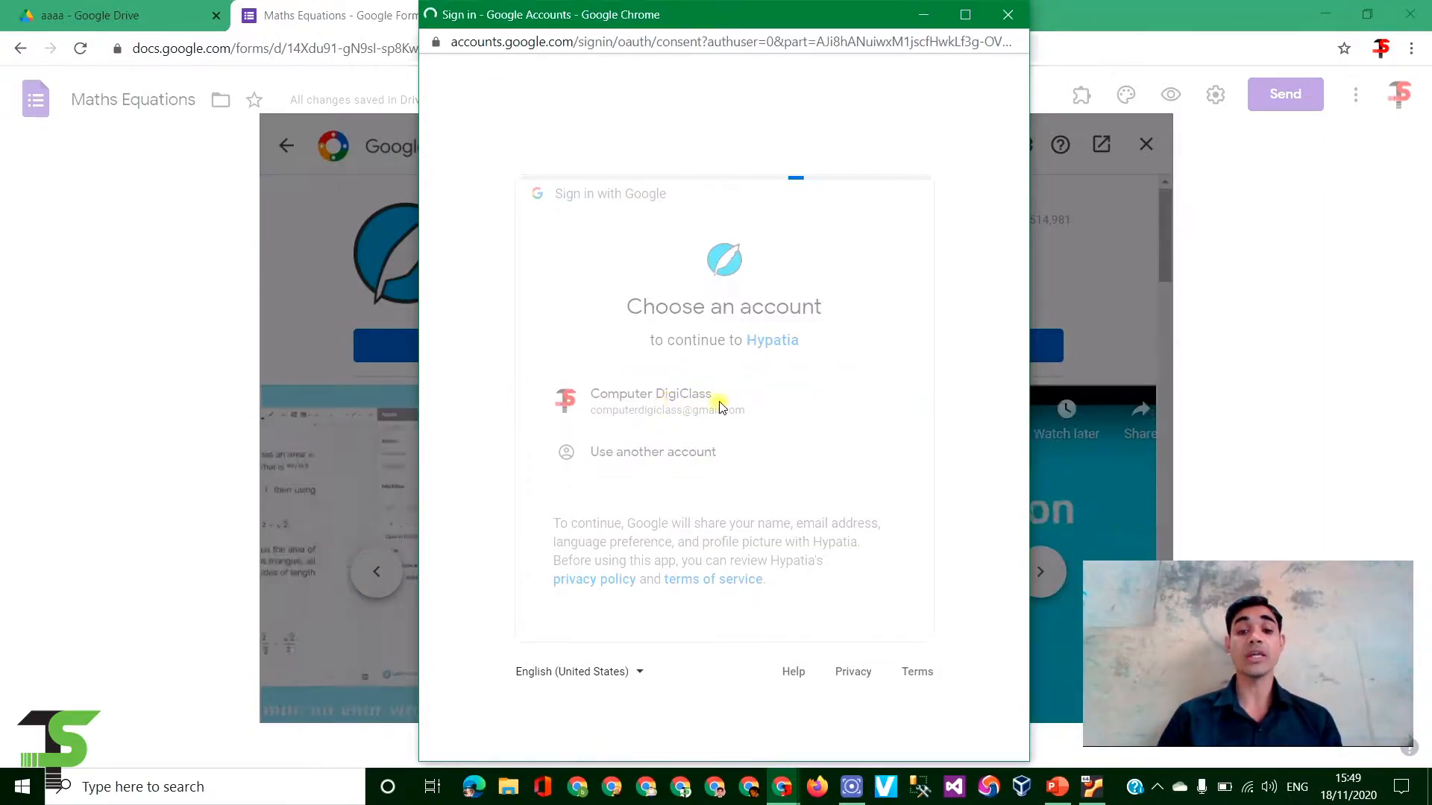
scroll(727, 406, "down", 3)
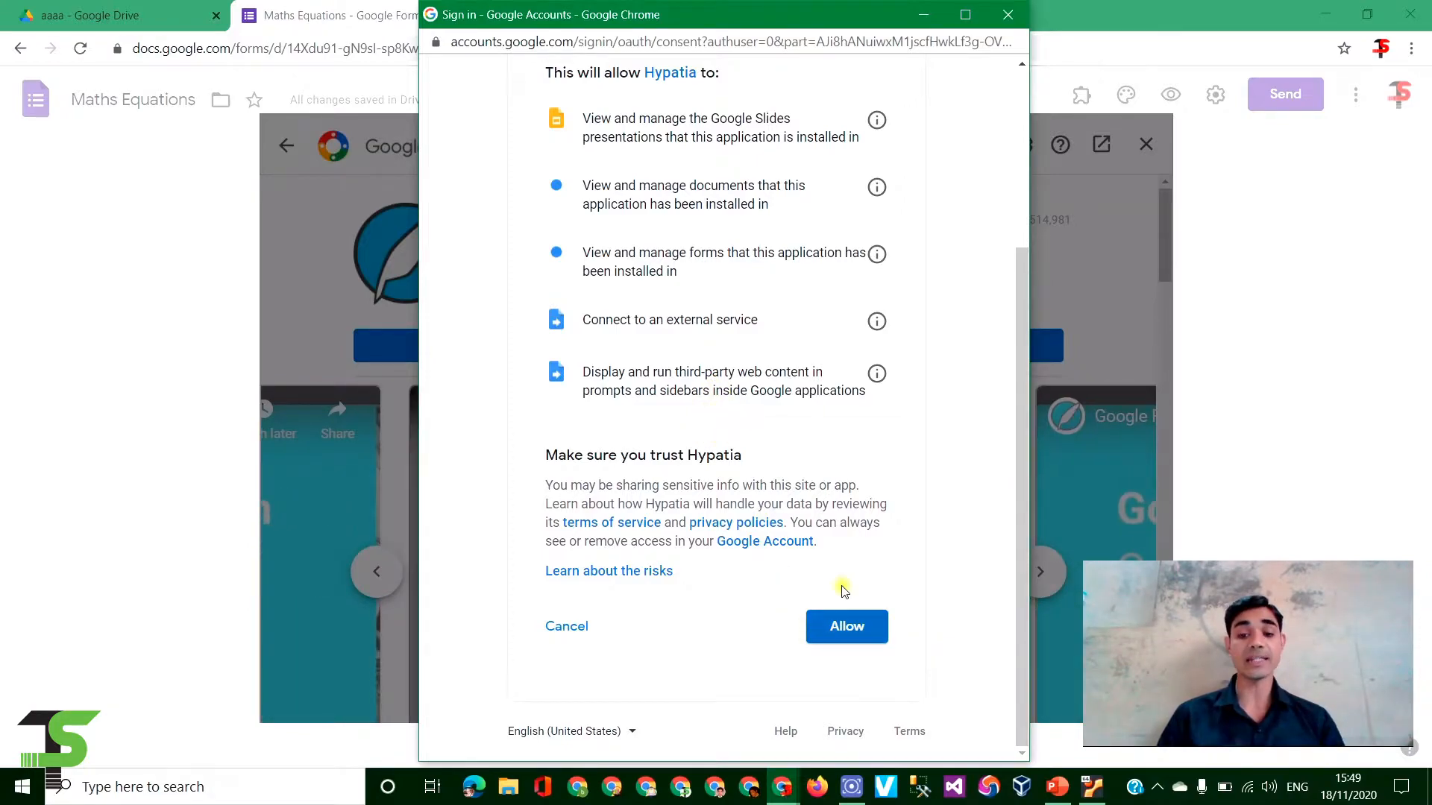
left_click(849, 625)
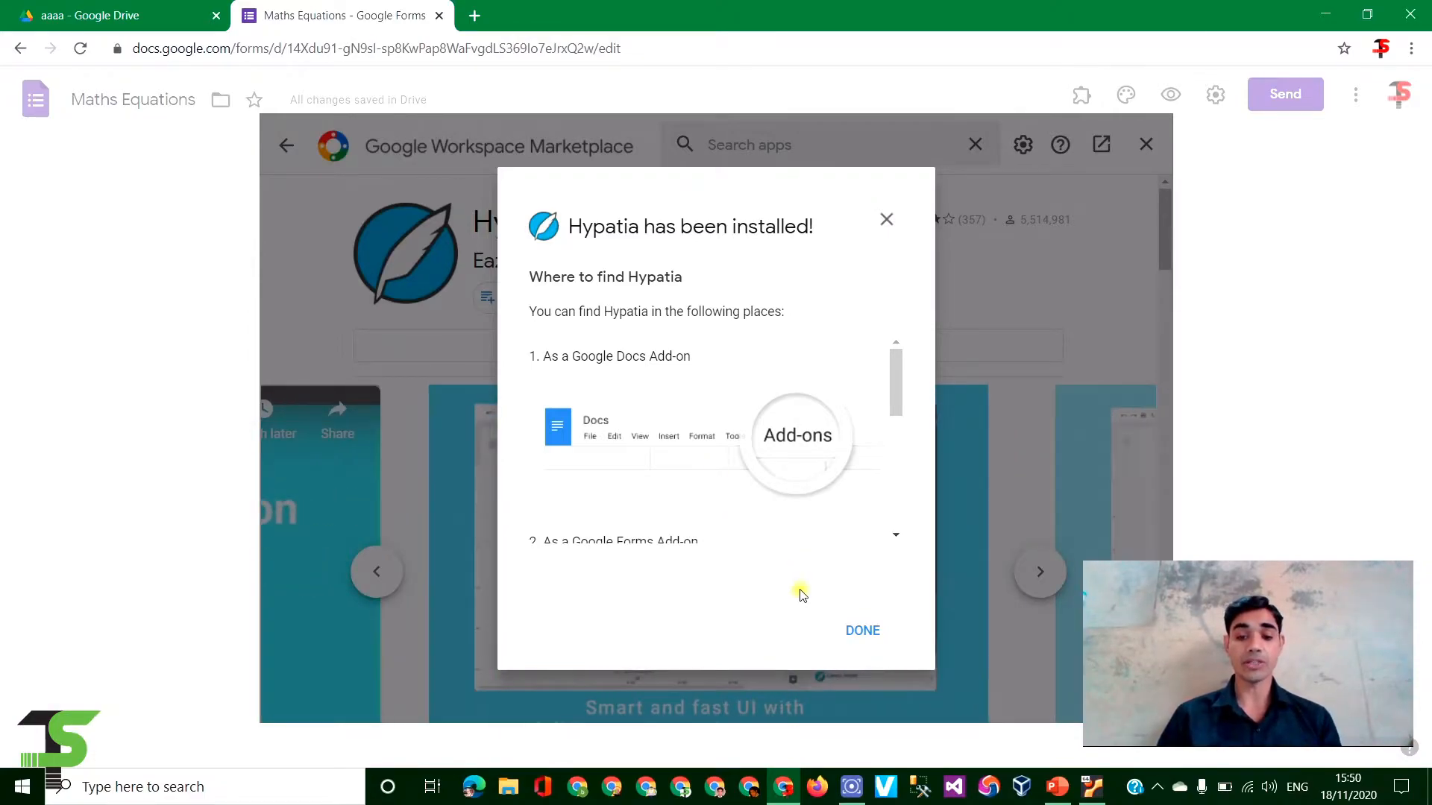
left_click(861, 632)
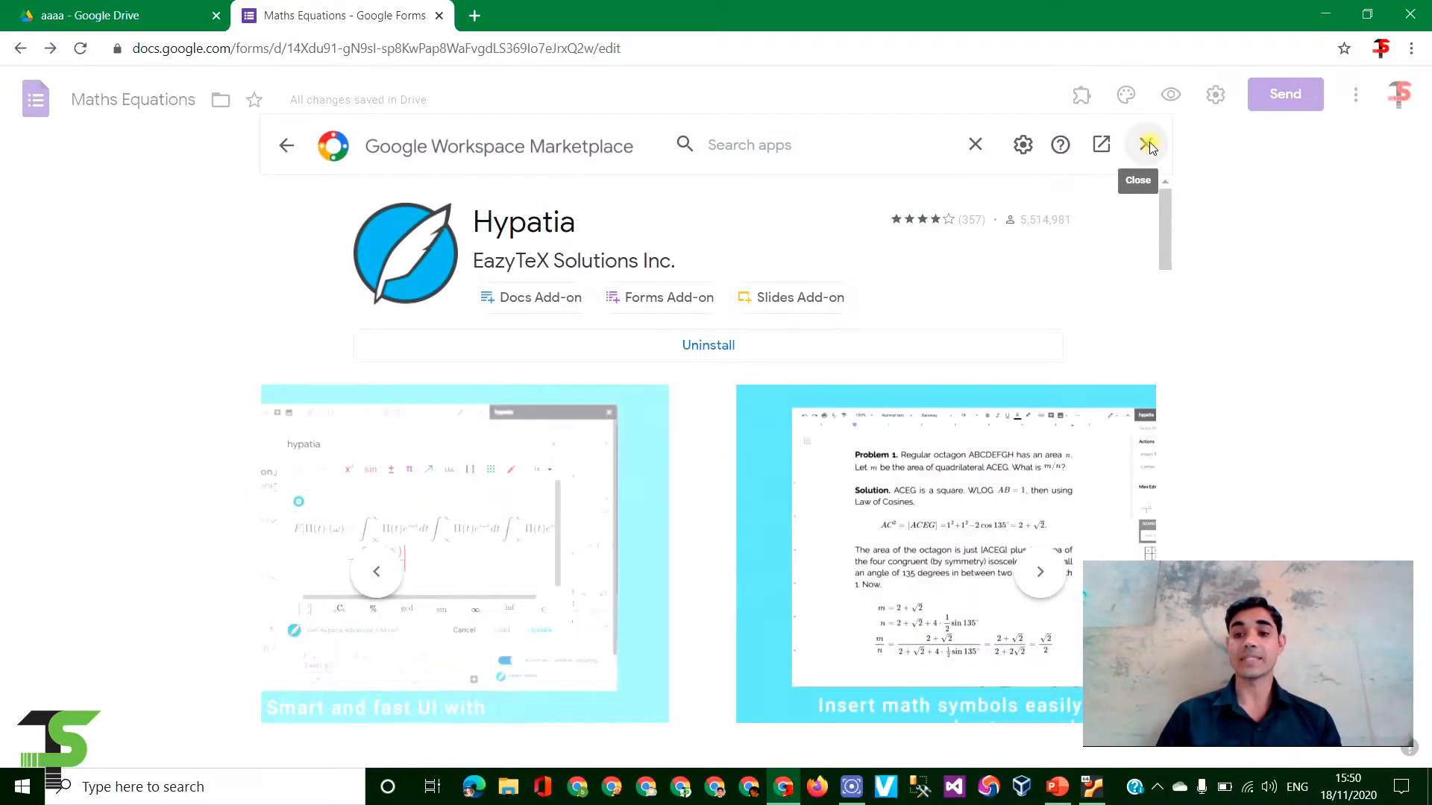
left_click(1146, 144)
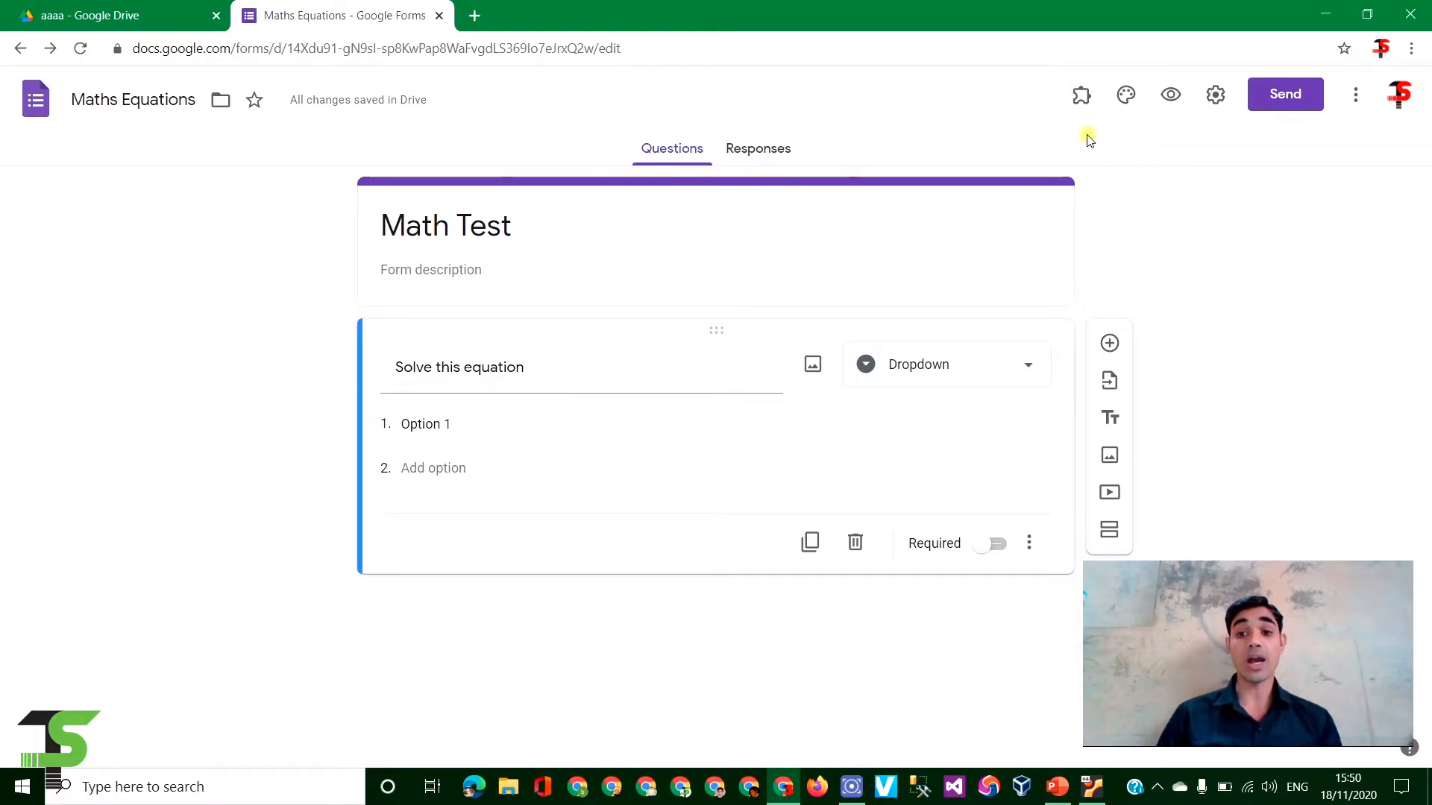
Step: Open the Insert/Edit Math editor of the Hypatia add-on
left_click(1081, 92)
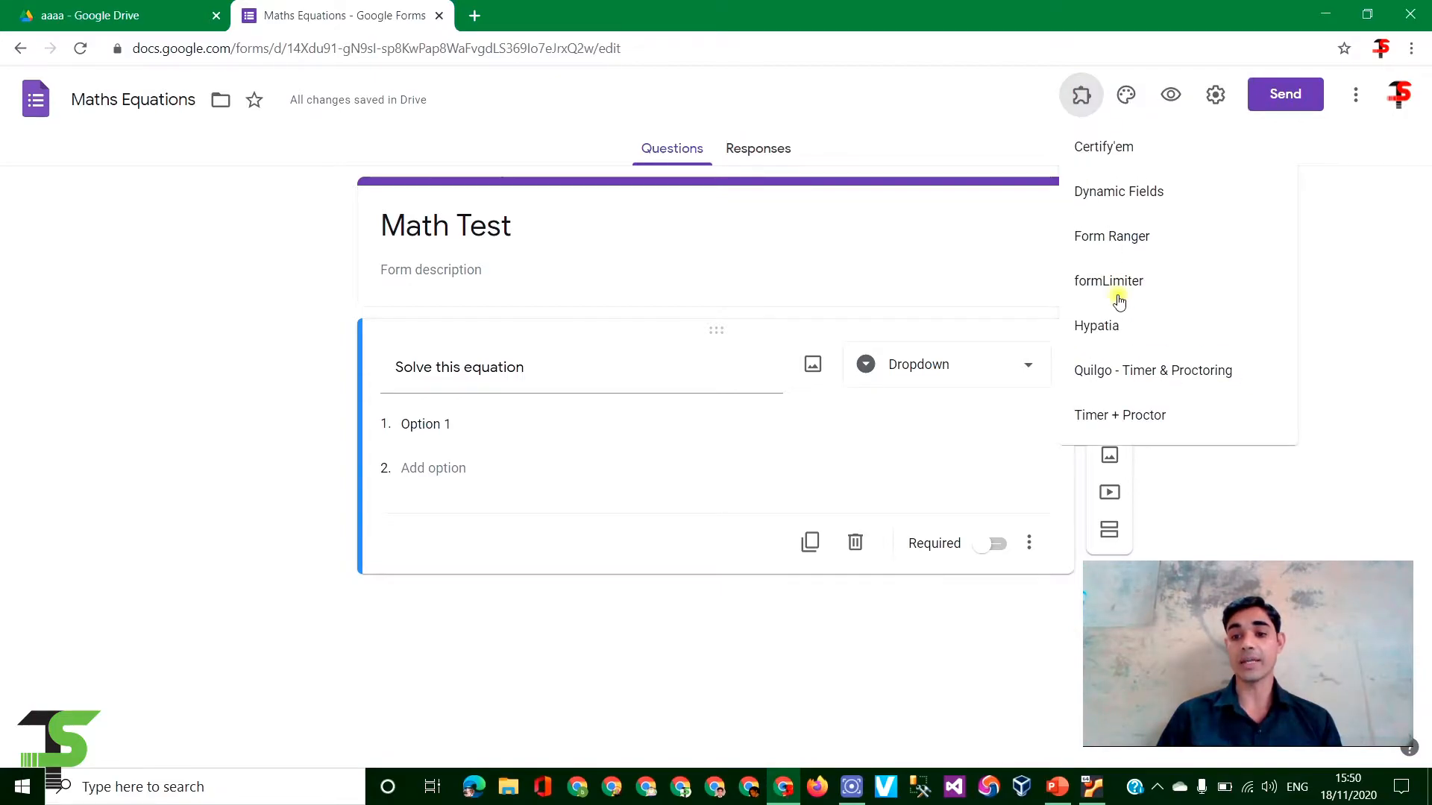
left_click(1111, 326)
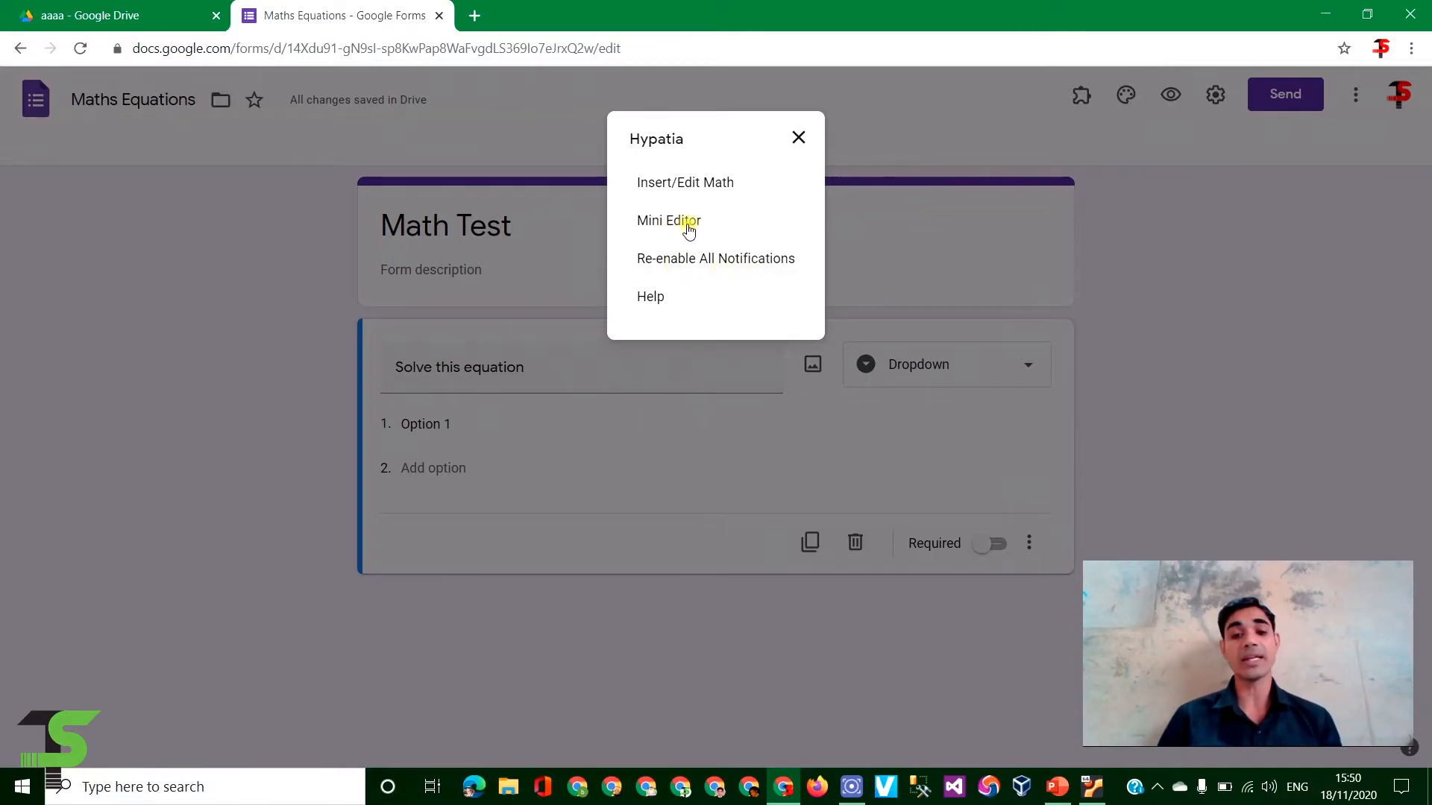
left_click(681, 183)
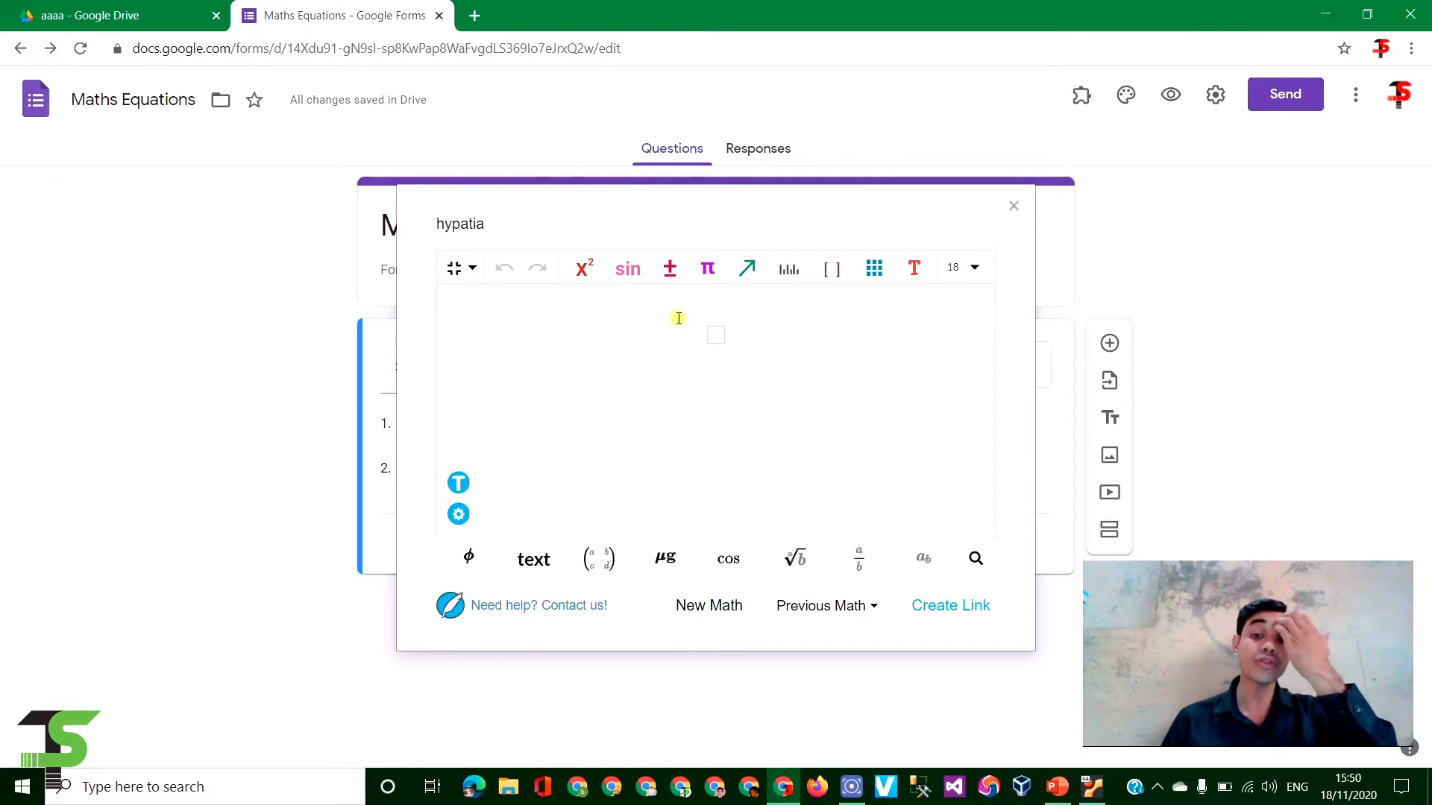
Step: Start the equation with the cube root of x, followed by a plus sign
left_click(585, 270)
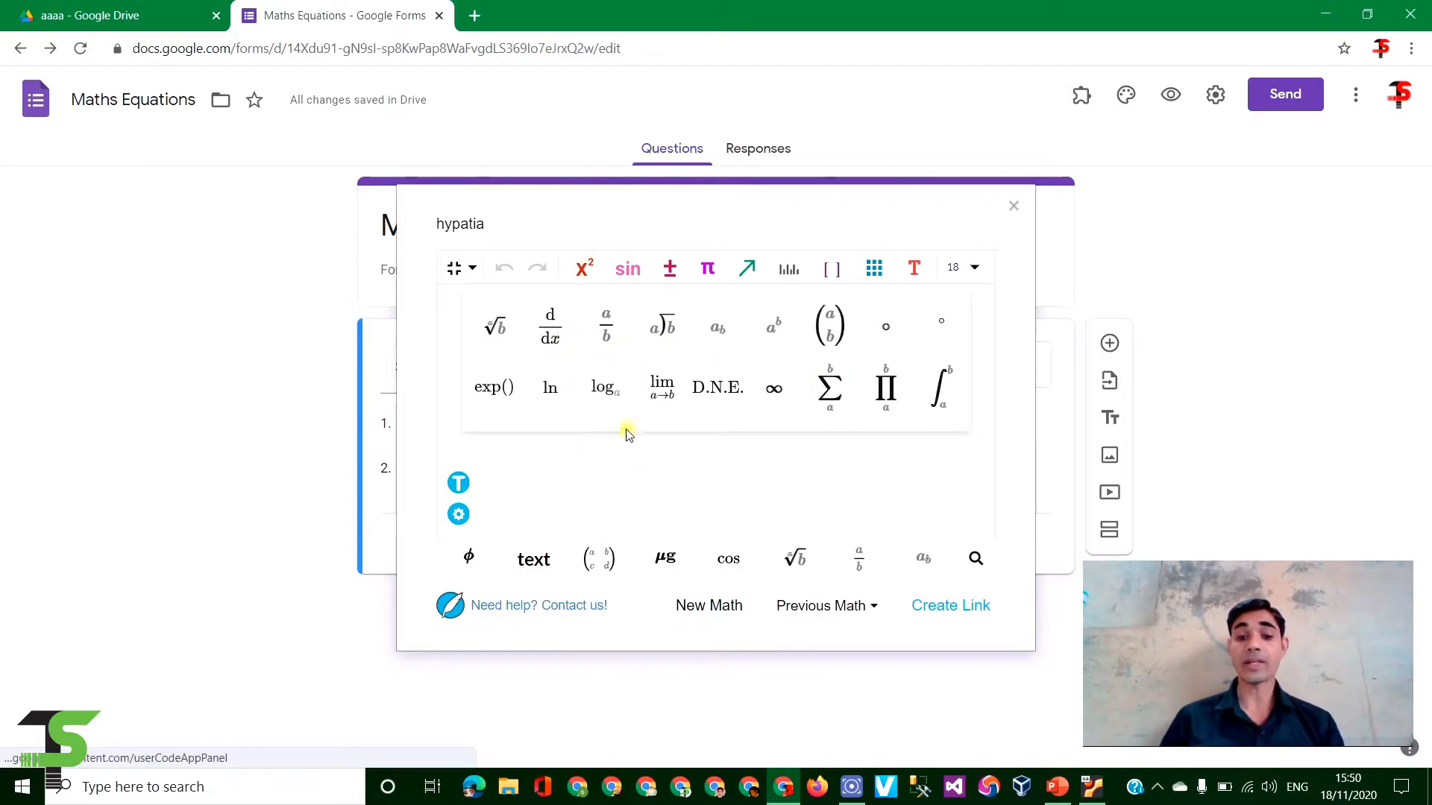
left_click(497, 332)
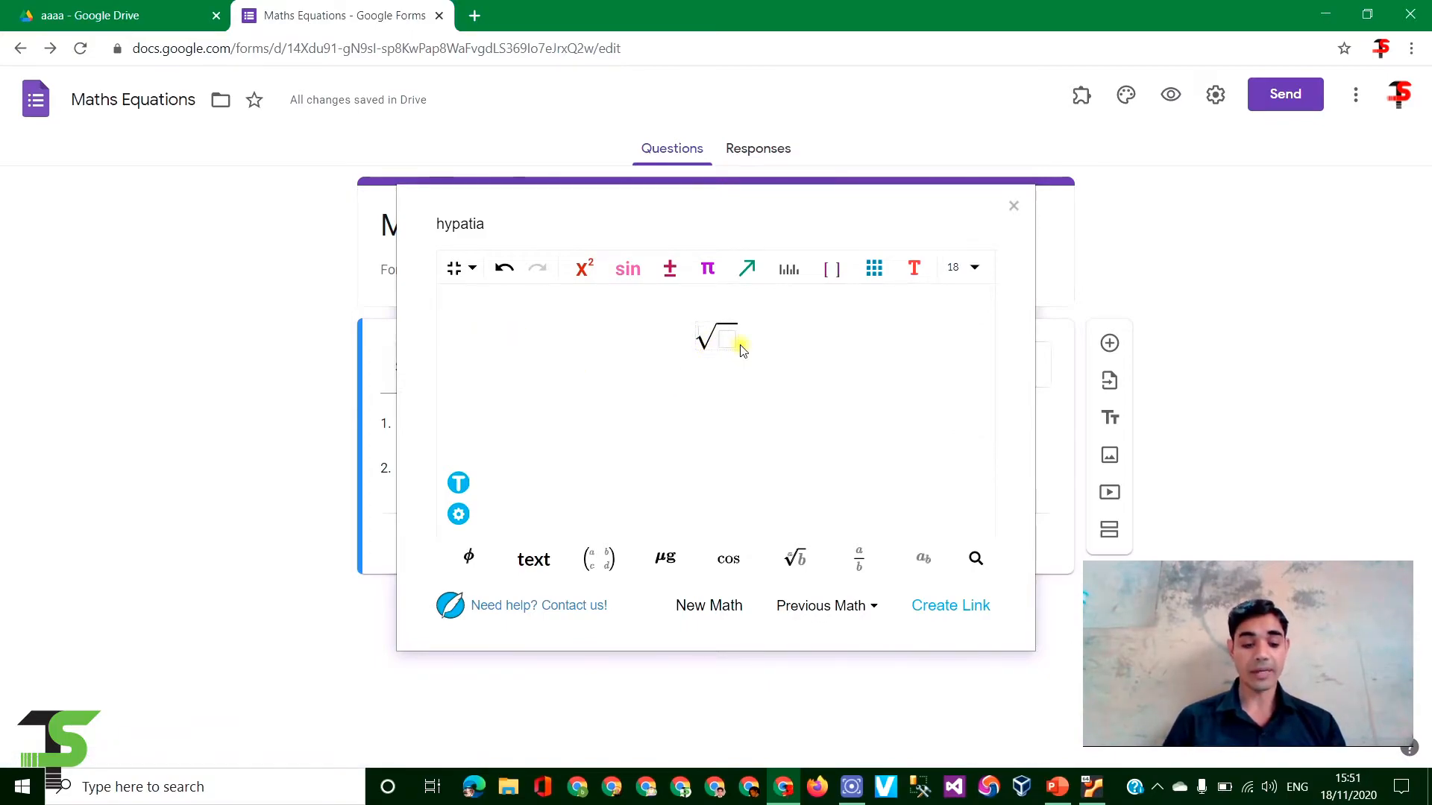
type("x")
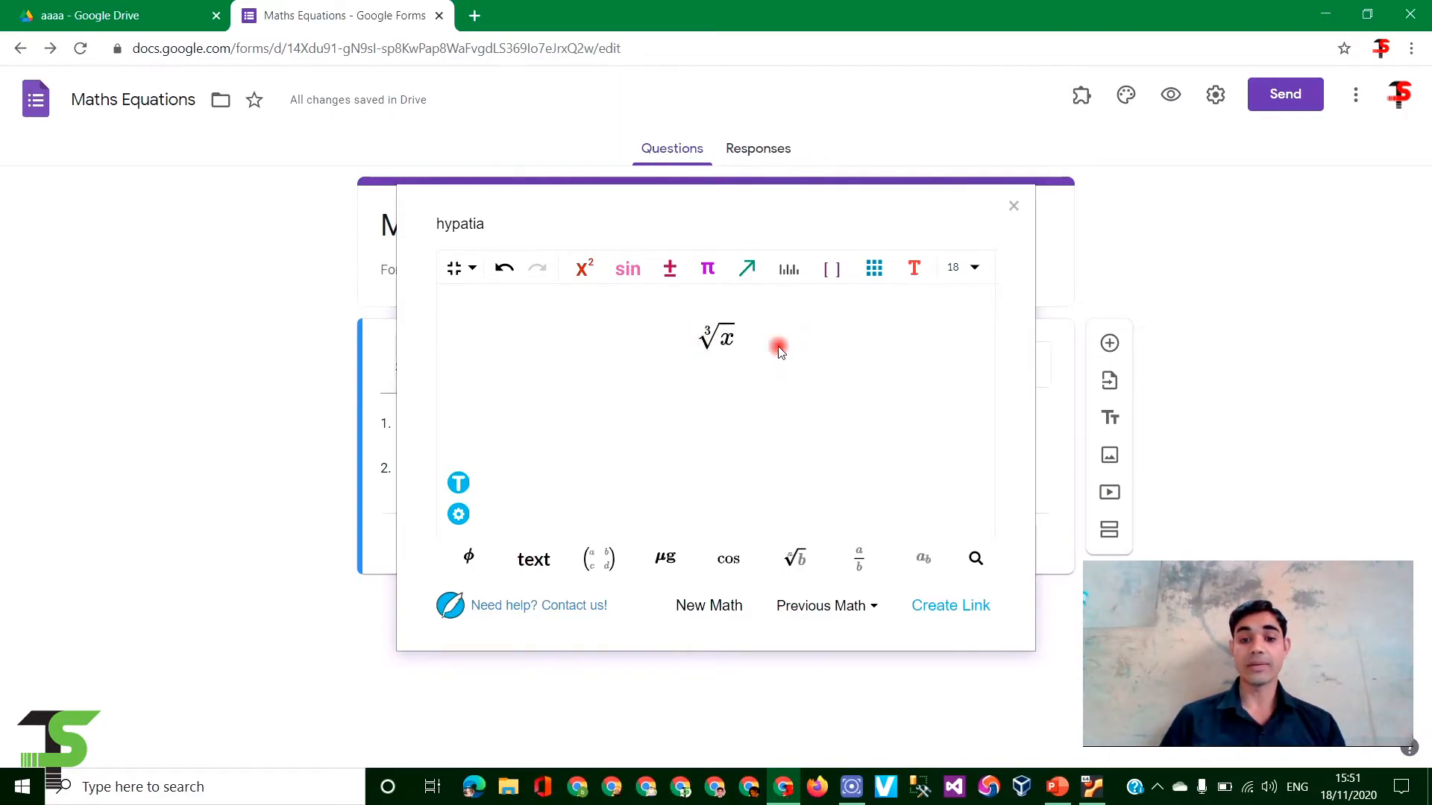
key("Right")
type("+")
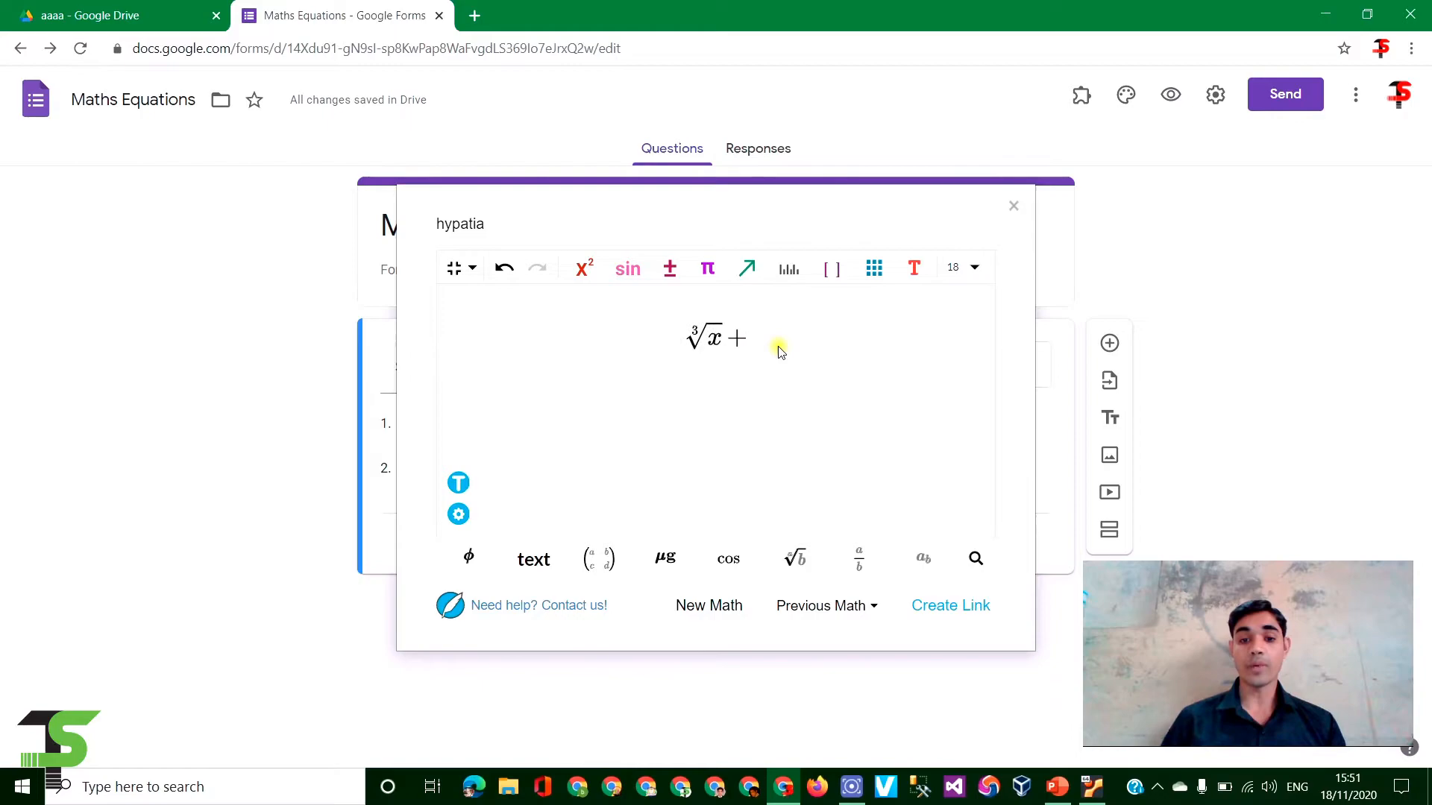
type("1")
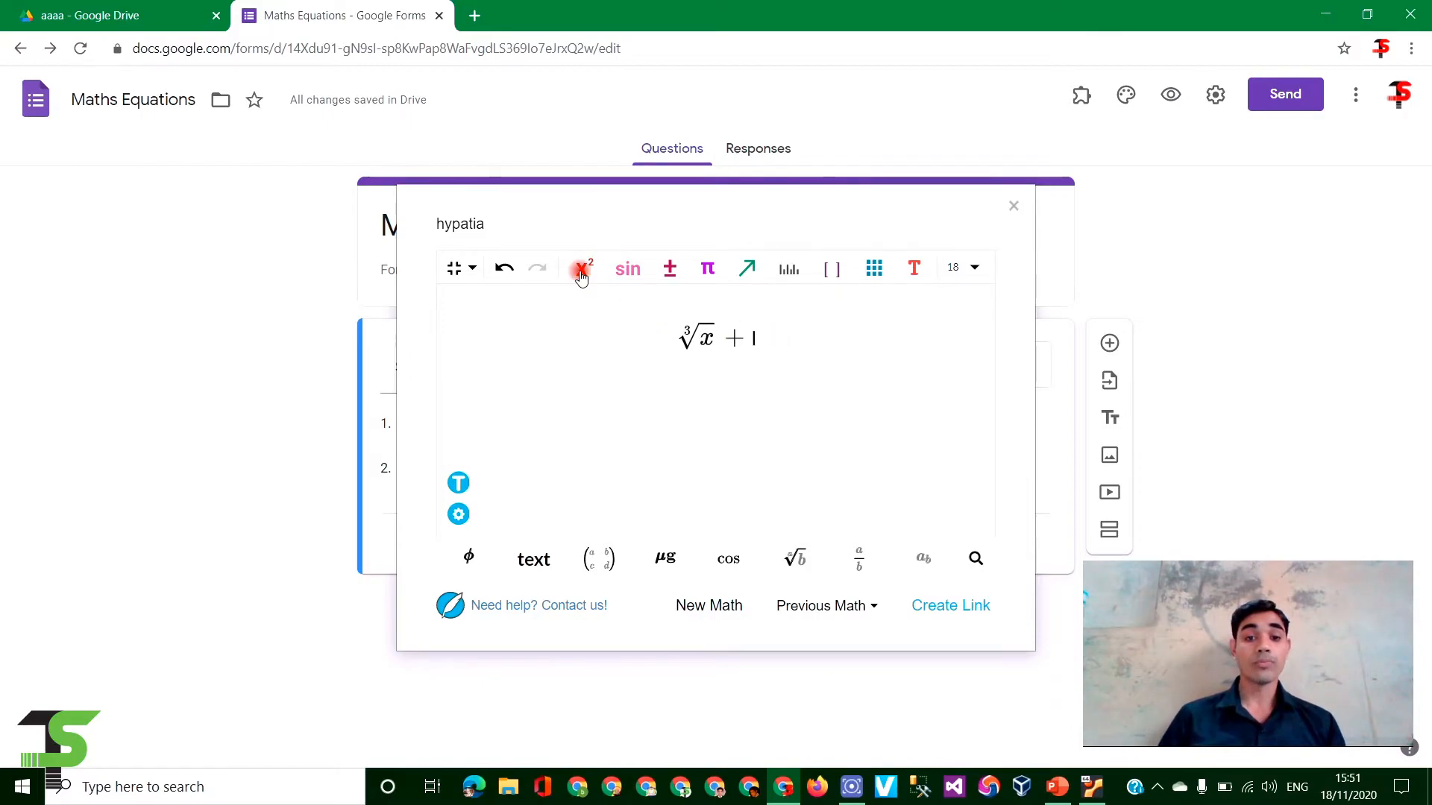
Step: Add a binomial with 5 over 2 after the plus sign, followed by a minus sign
left_click(584, 269)
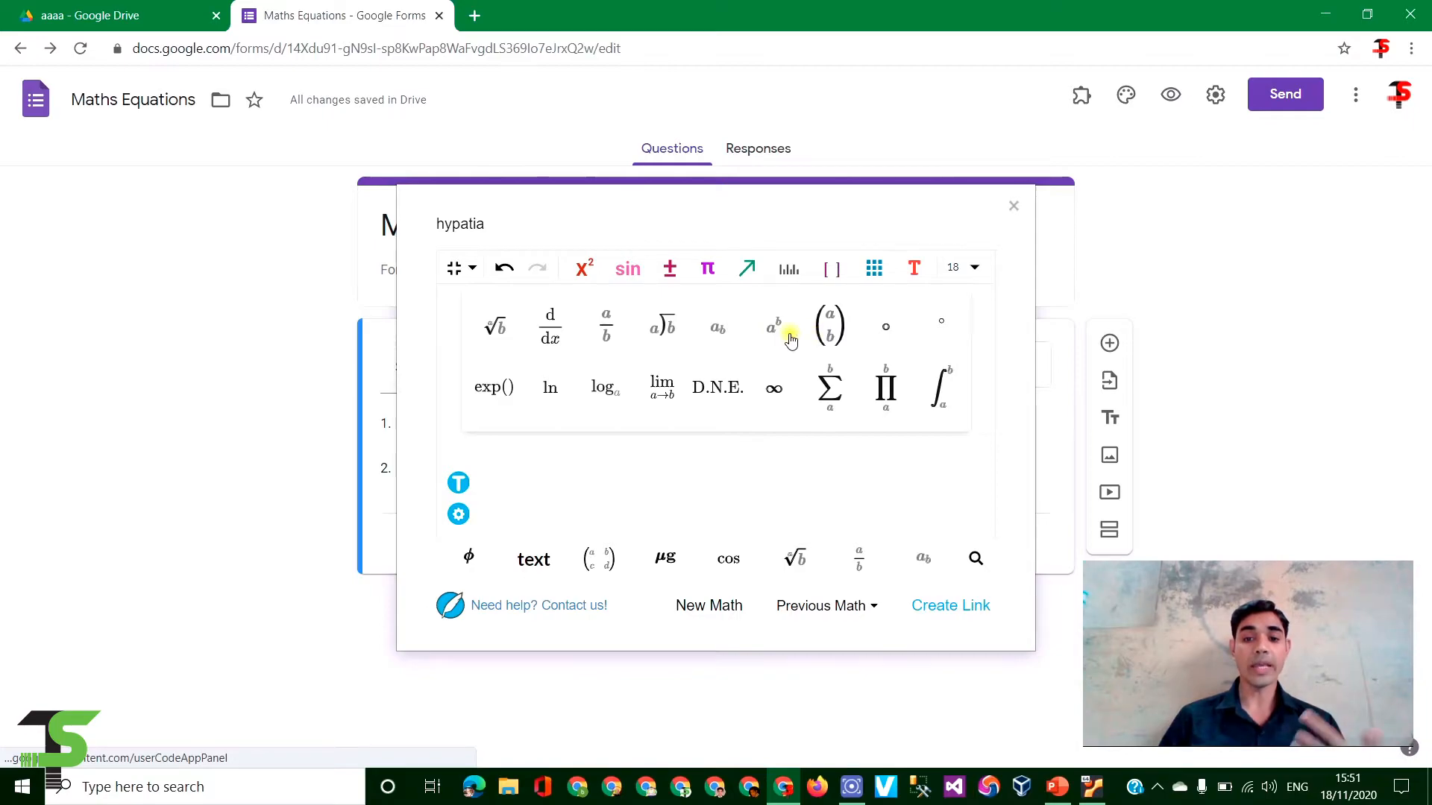
left_click(828, 334)
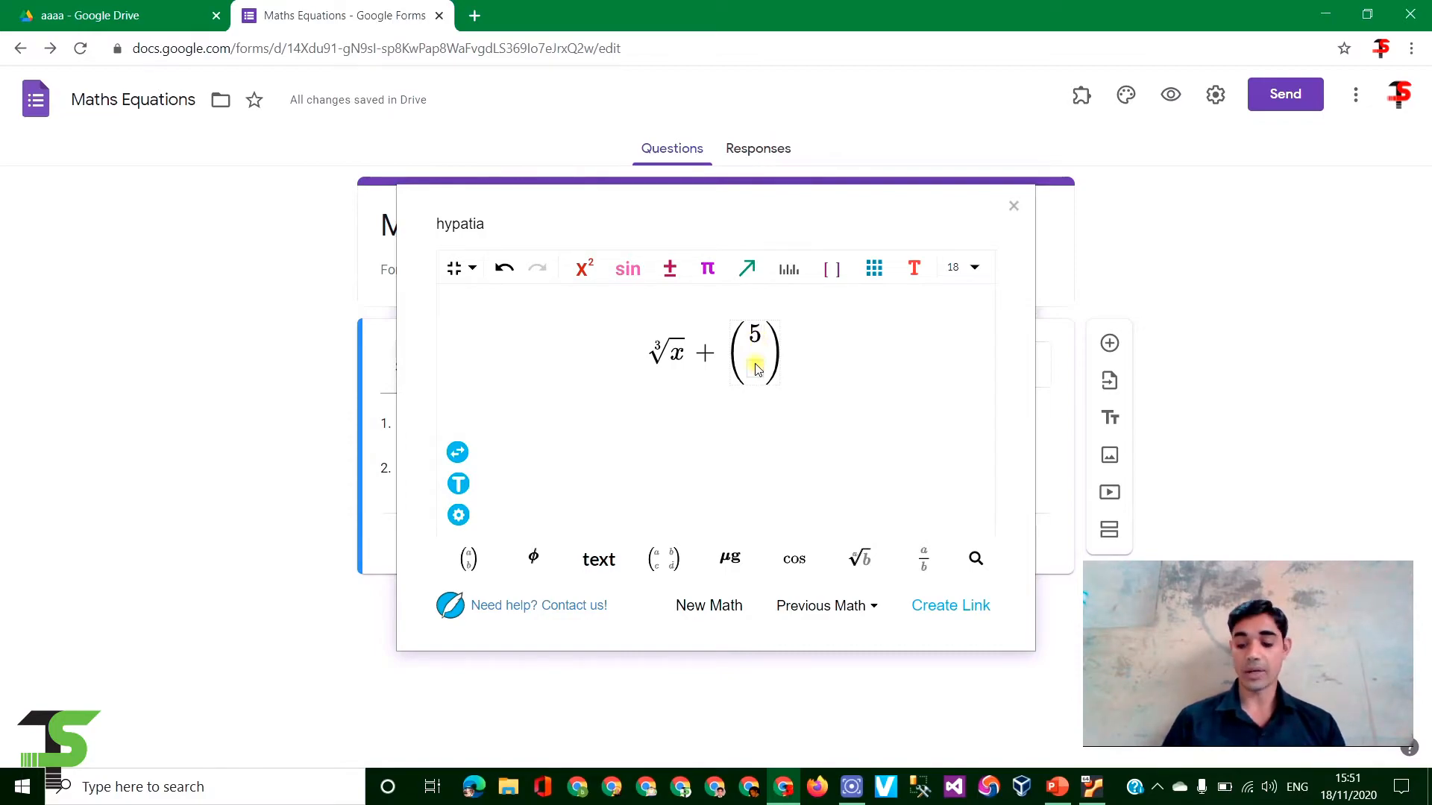
left_click(755, 369)
type("2")
left_click(783, 351)
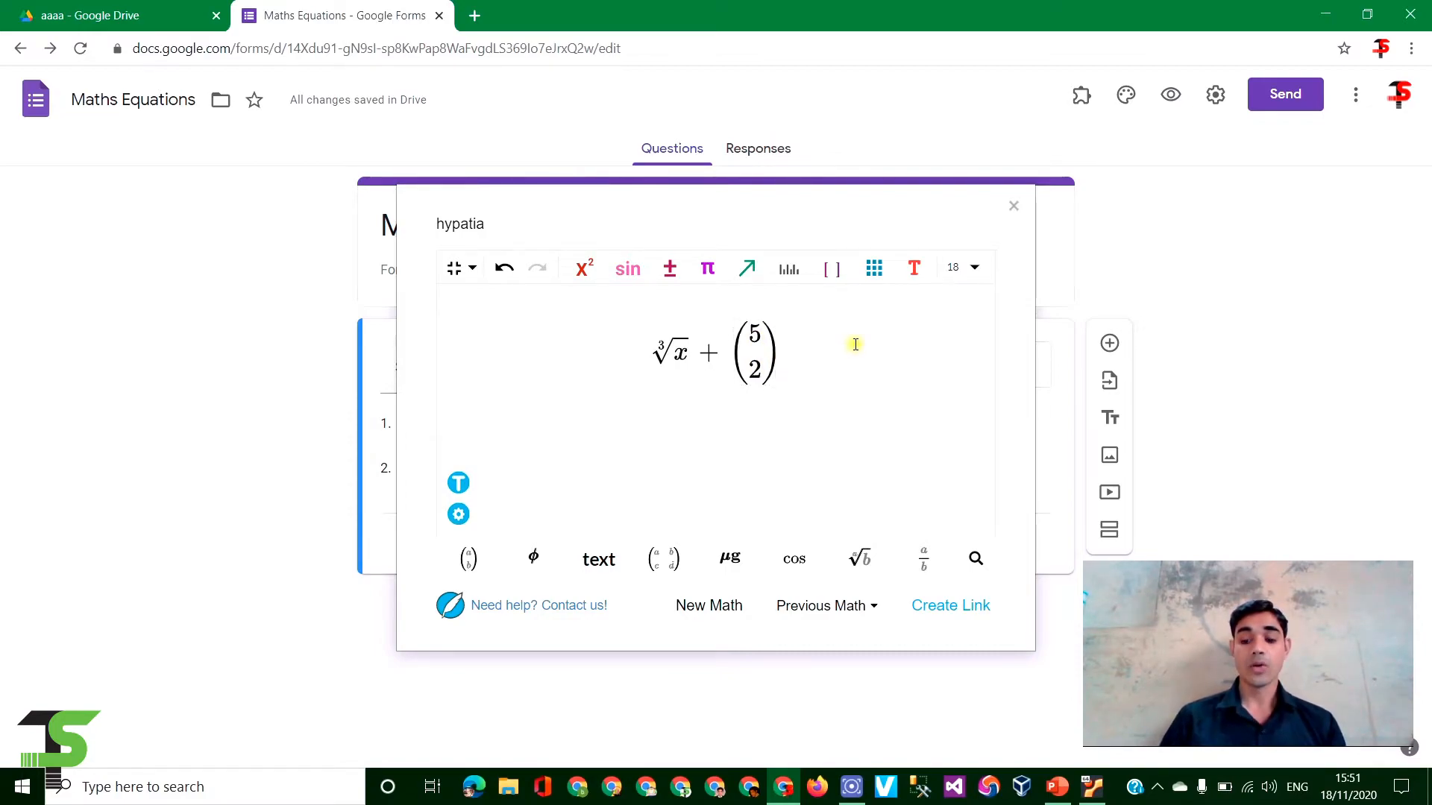
type("-")
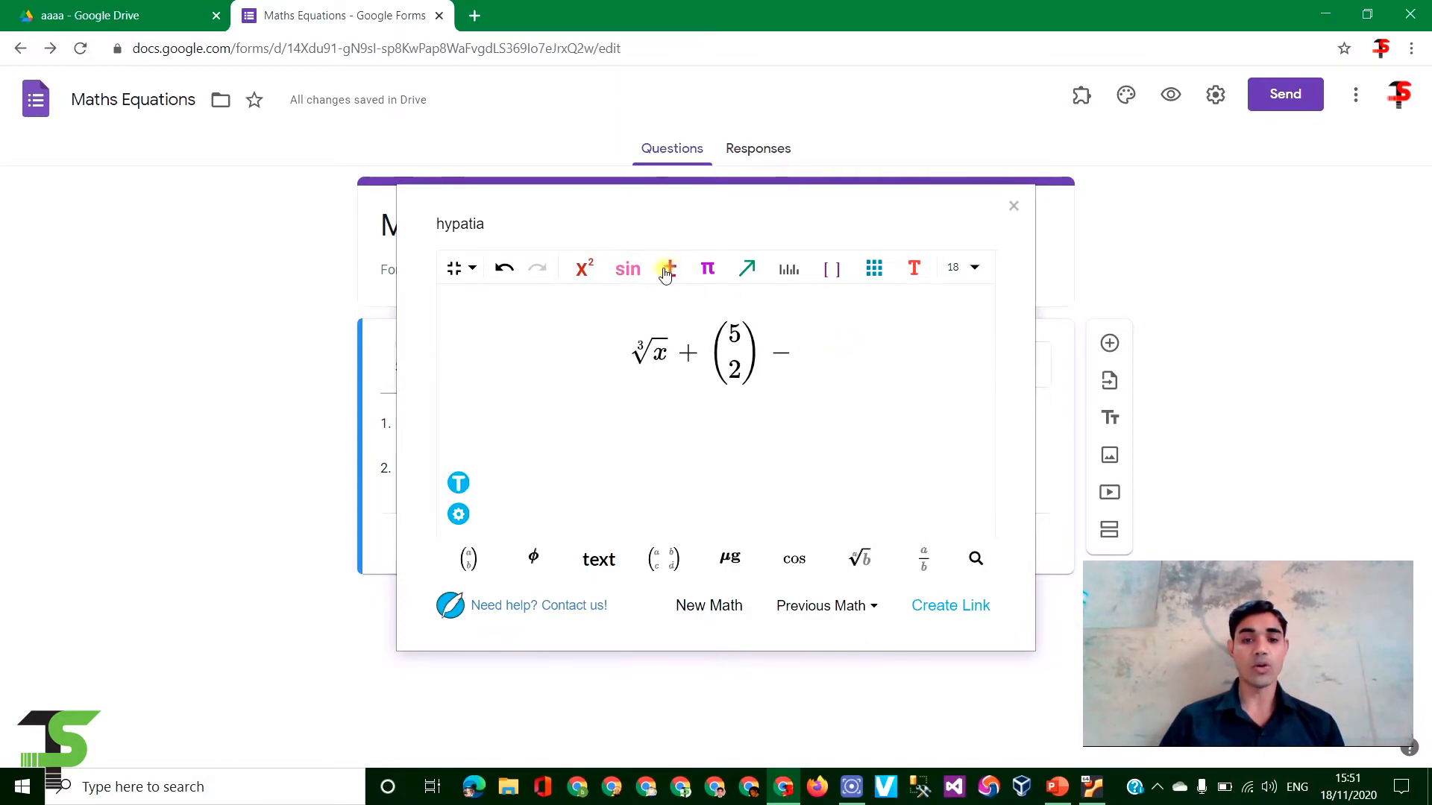
Step: Look through the math editor's palettes of functions, trigonometry, operators, Greek letters, arrows and measurement units
left_click(575, 269)
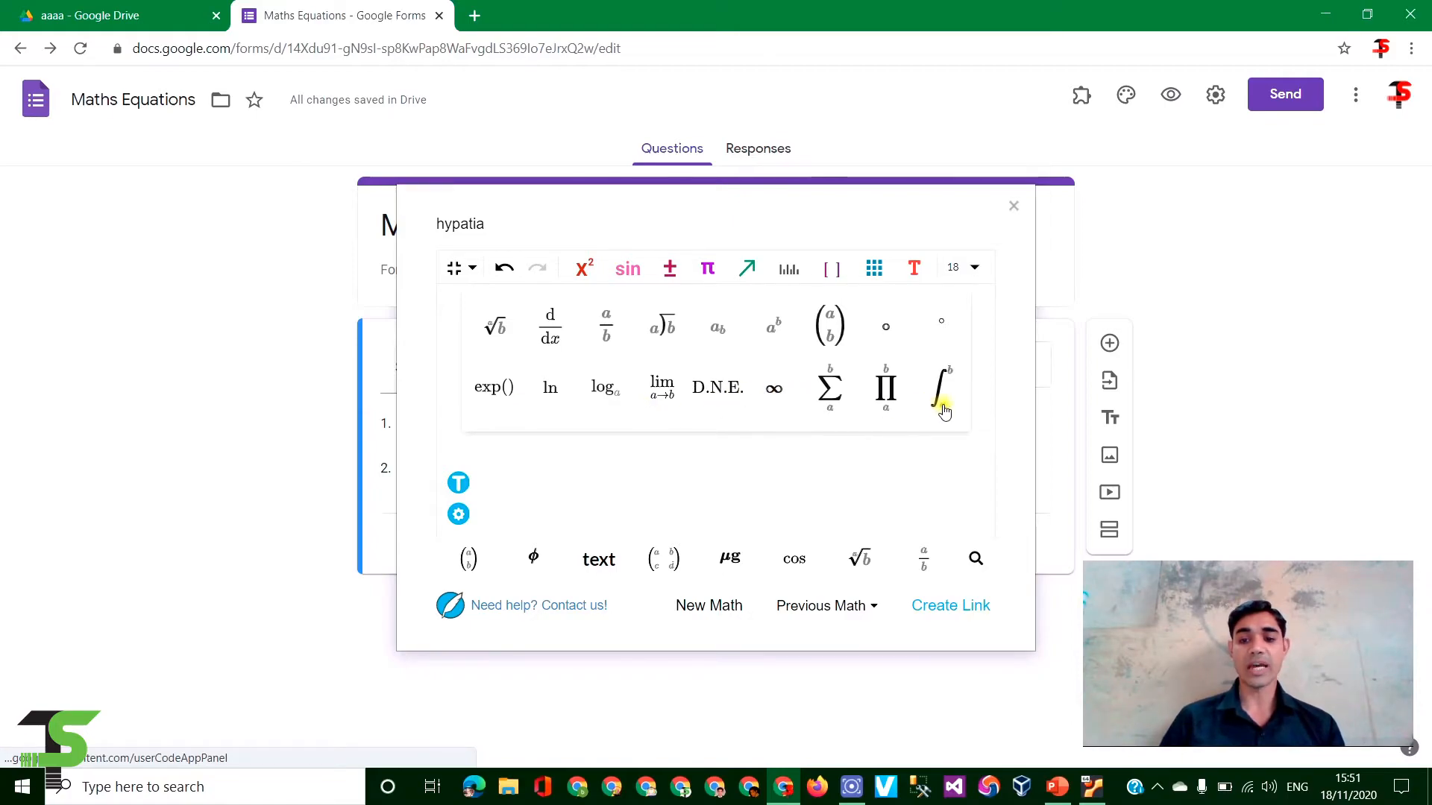
left_click(630, 270)
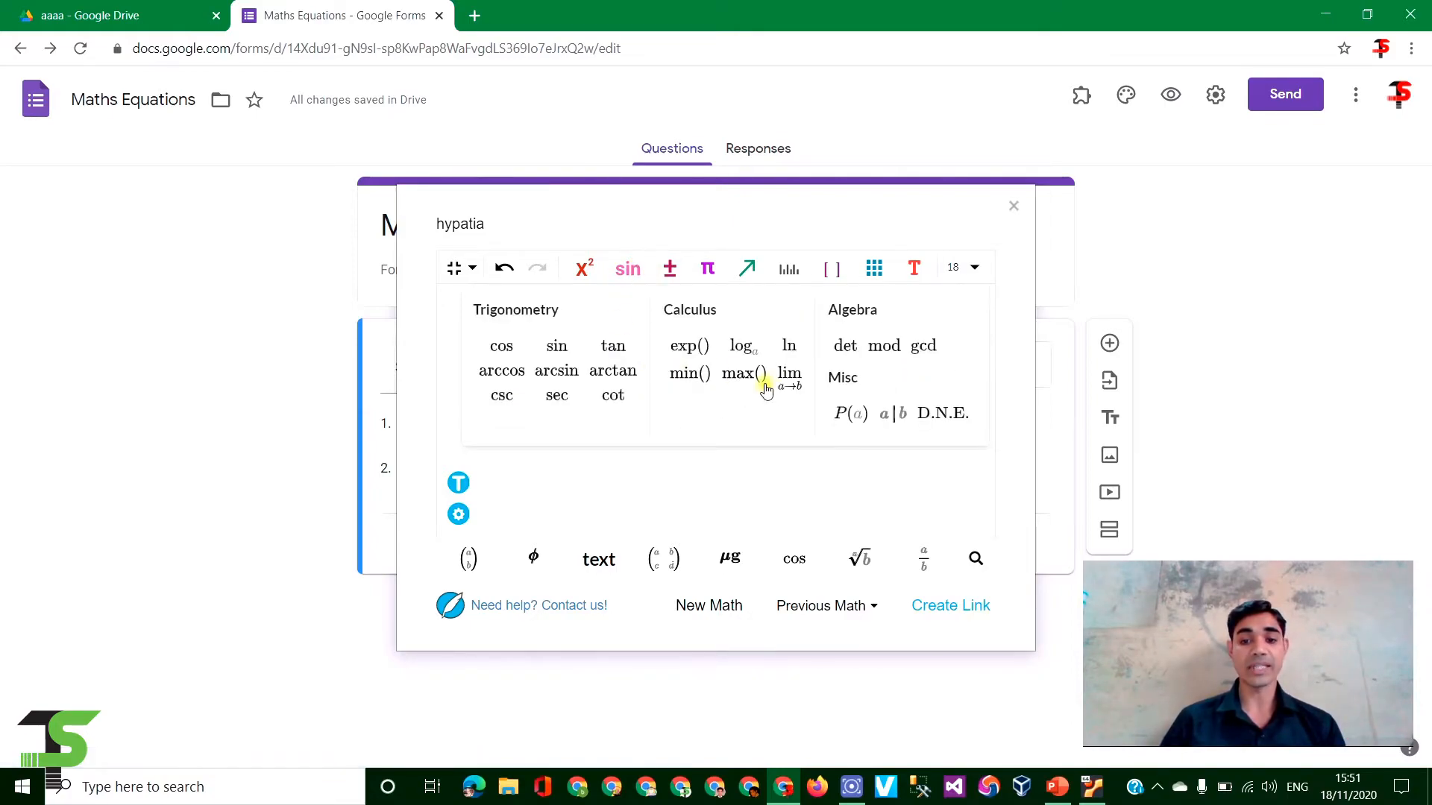
left_click(666, 274)
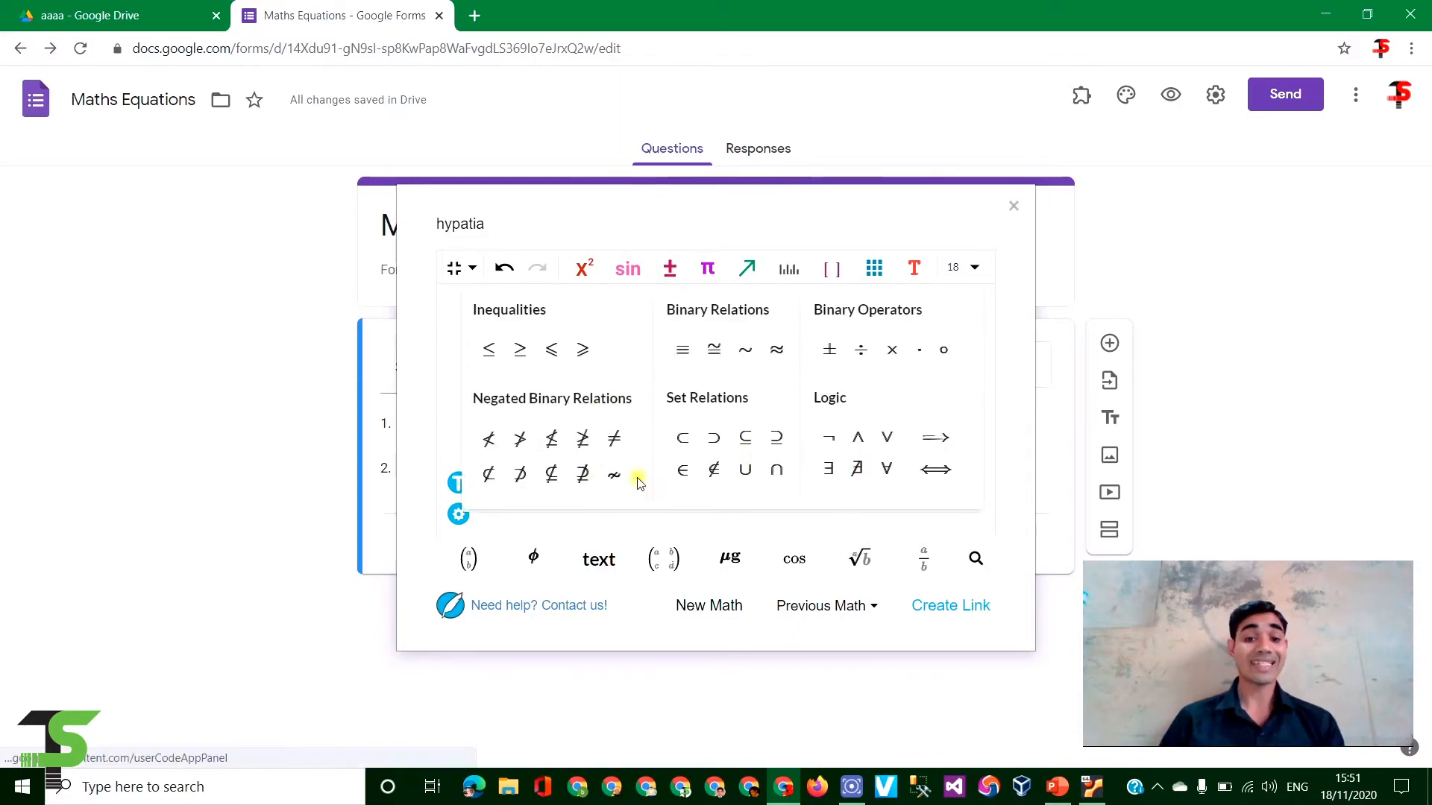
left_click(704, 270)
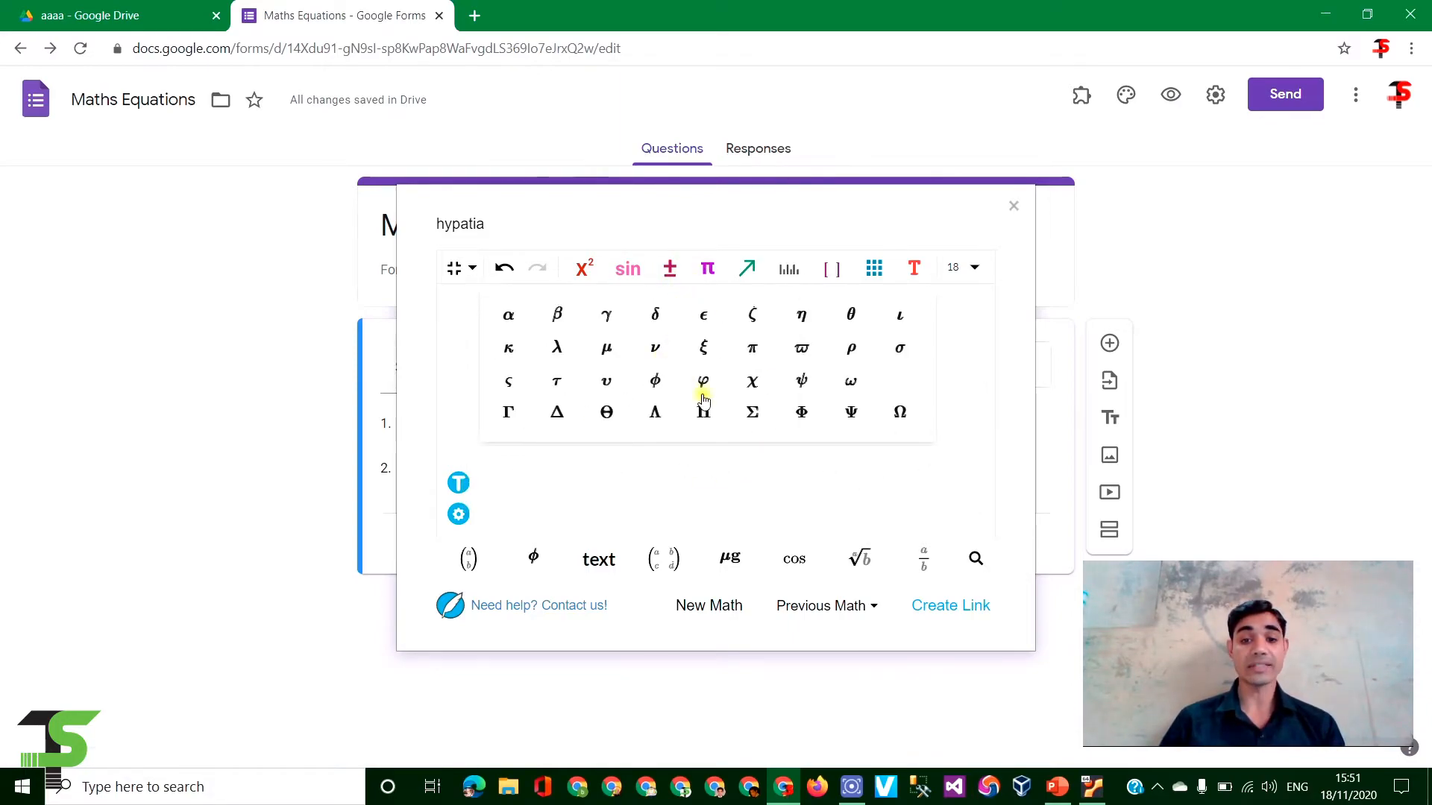
left_click(746, 272)
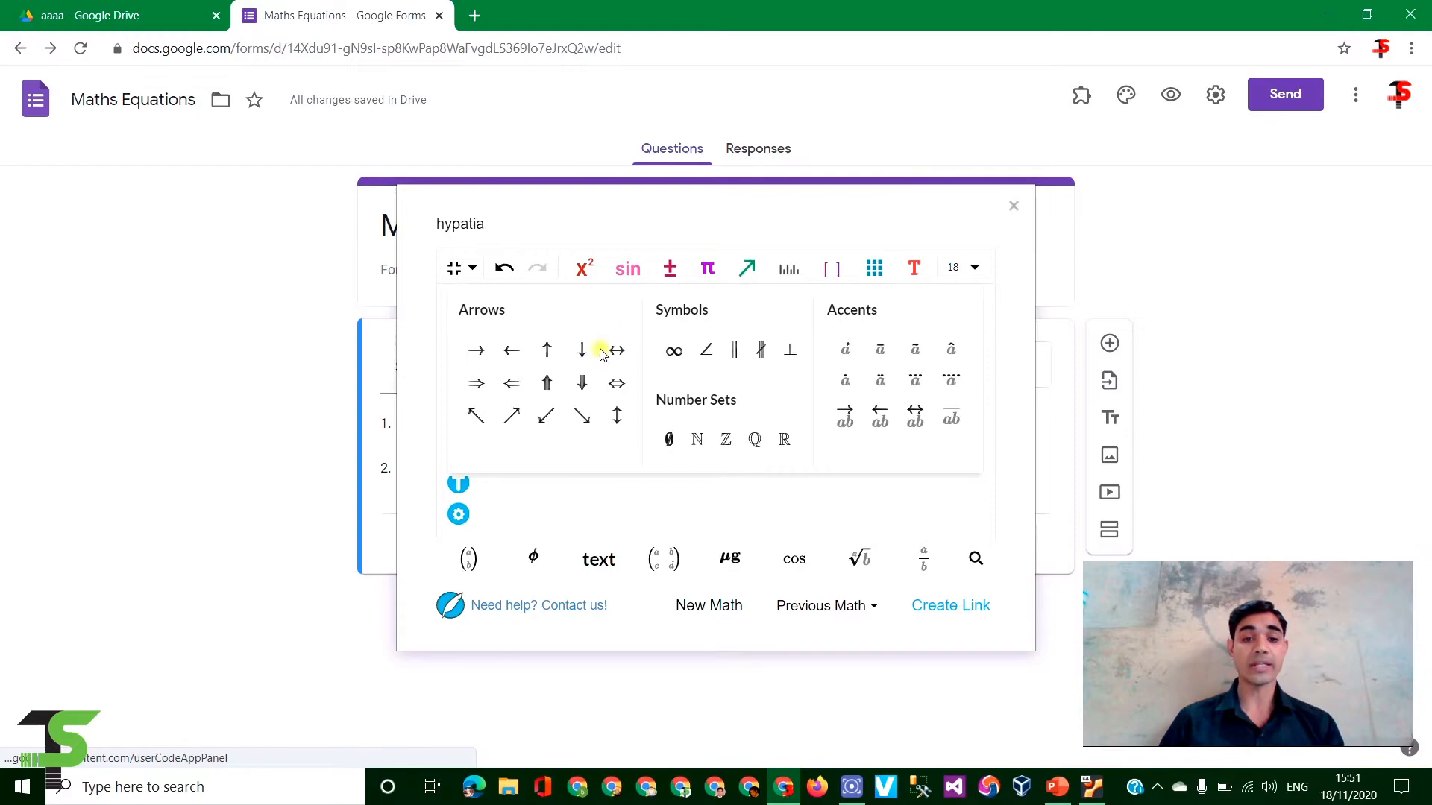
left_click(785, 269)
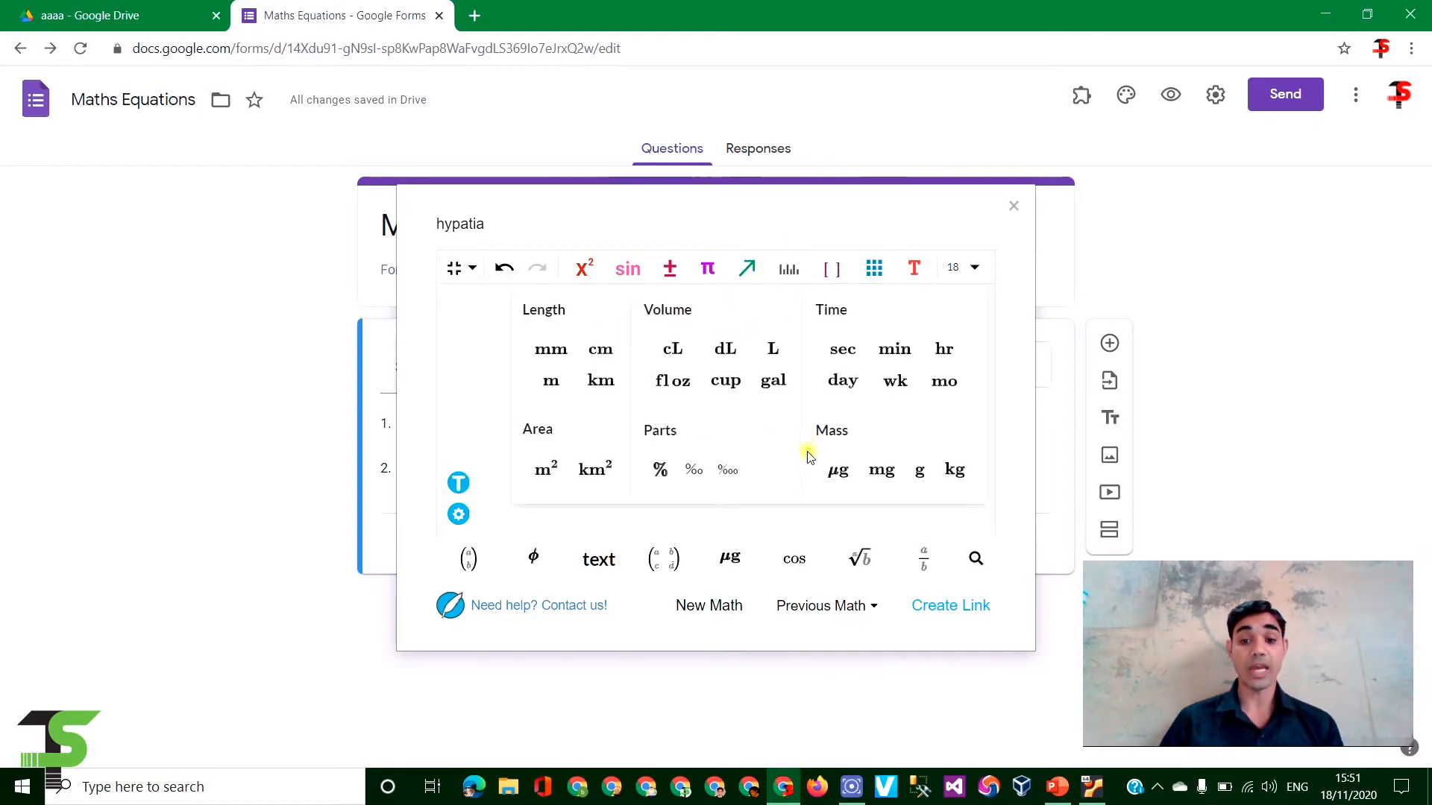
Step: Add z − 3 in auto-resizing curly brackets after the minus sign of the equation
left_click(832, 272)
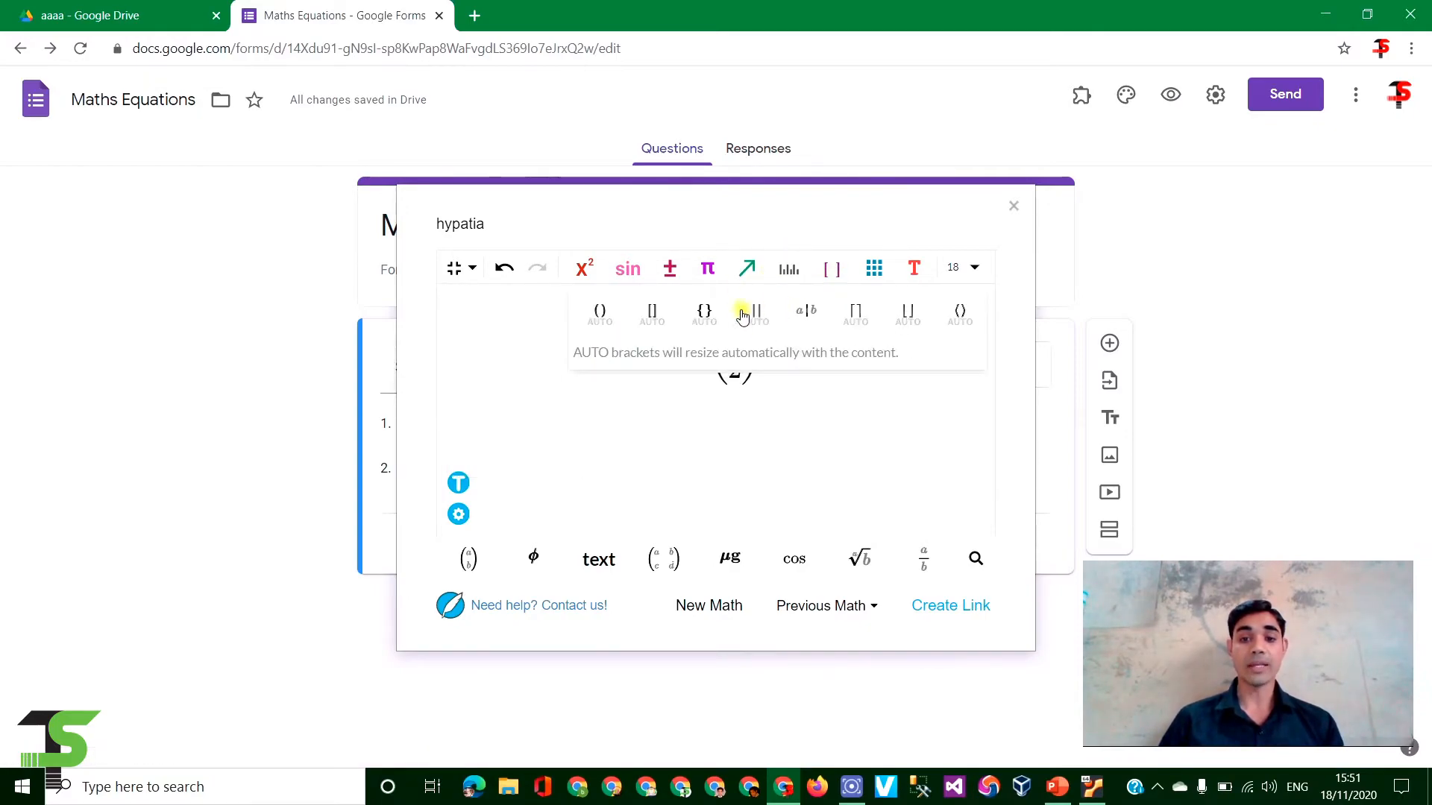
left_click(704, 312)
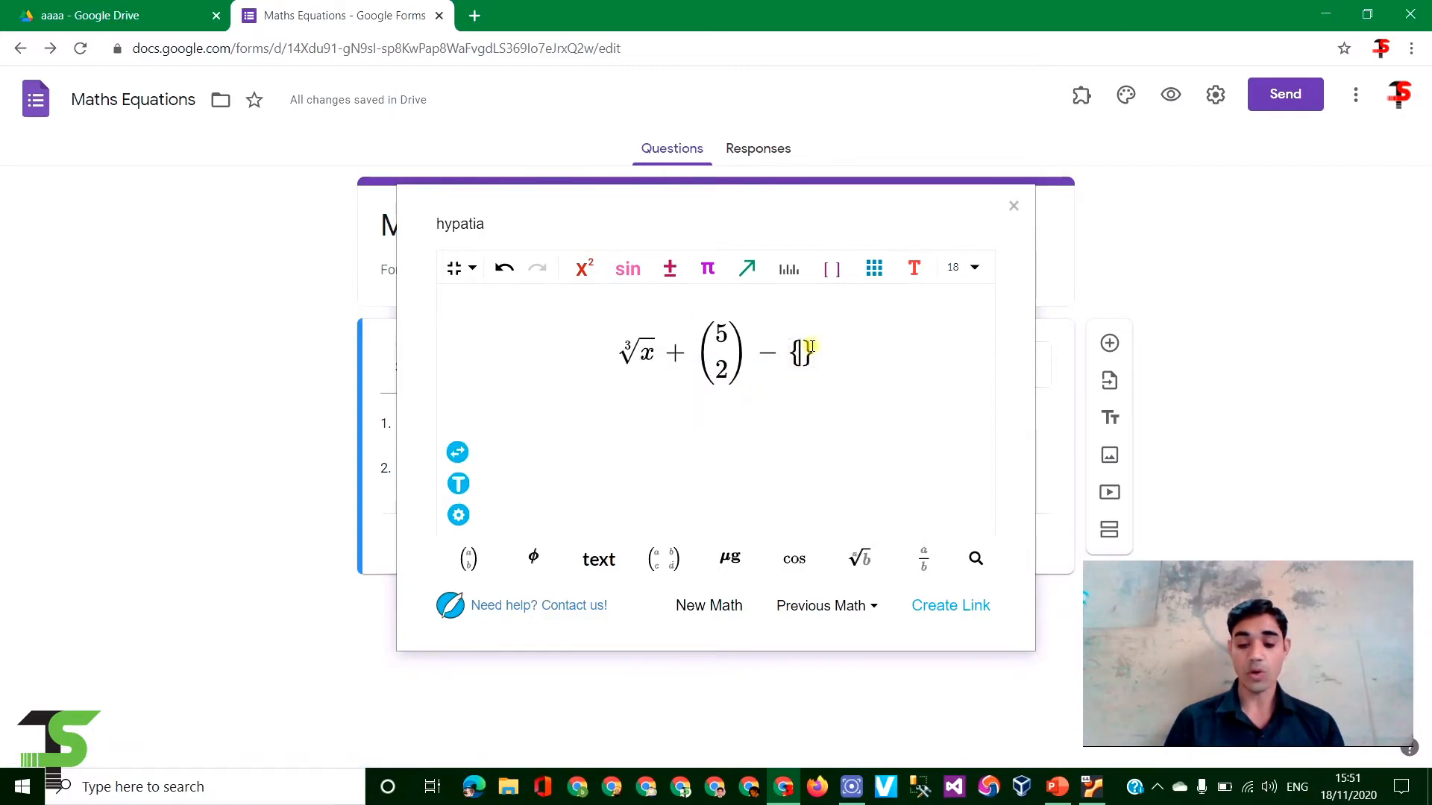
type("z-3")
left_click(876, 352)
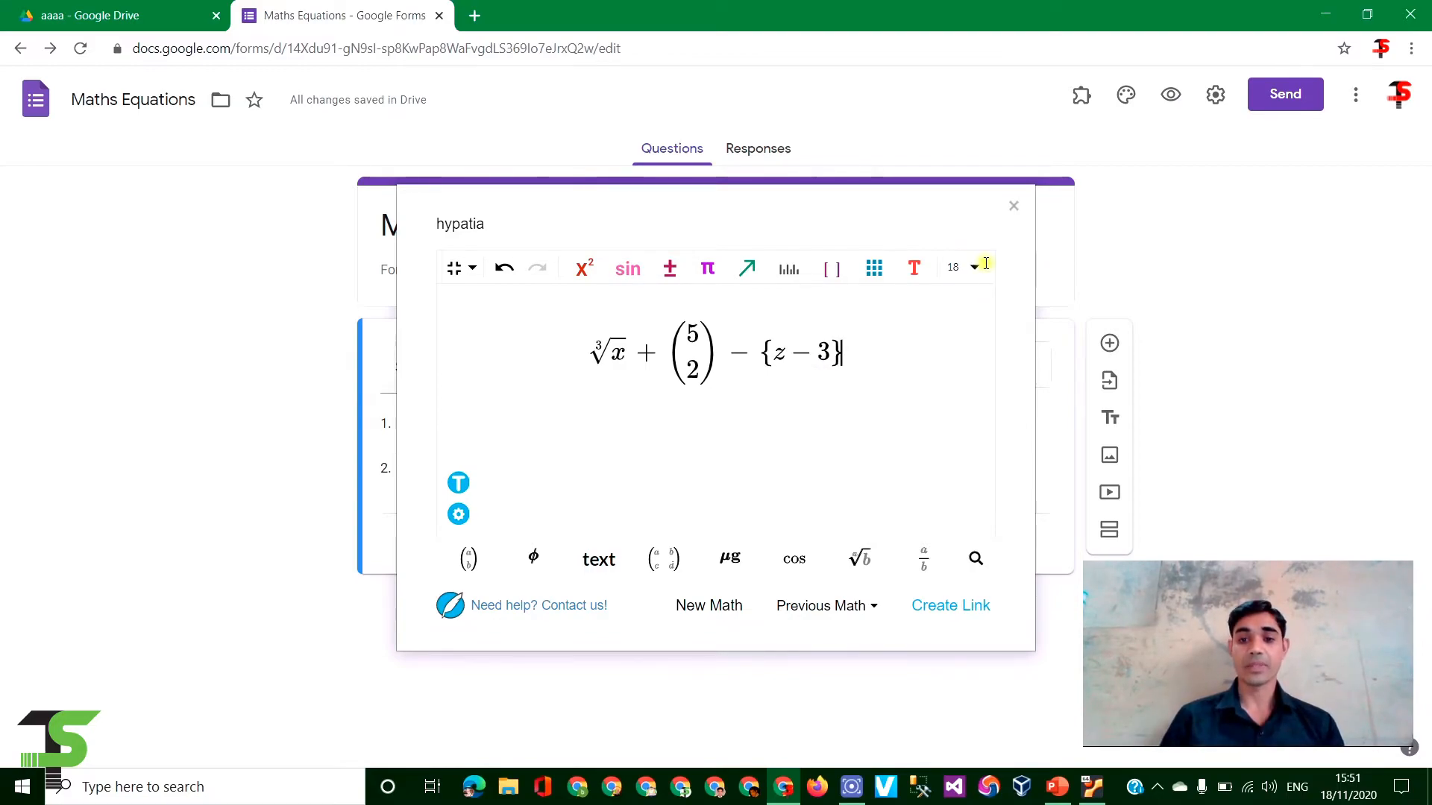
left_click(875, 271)
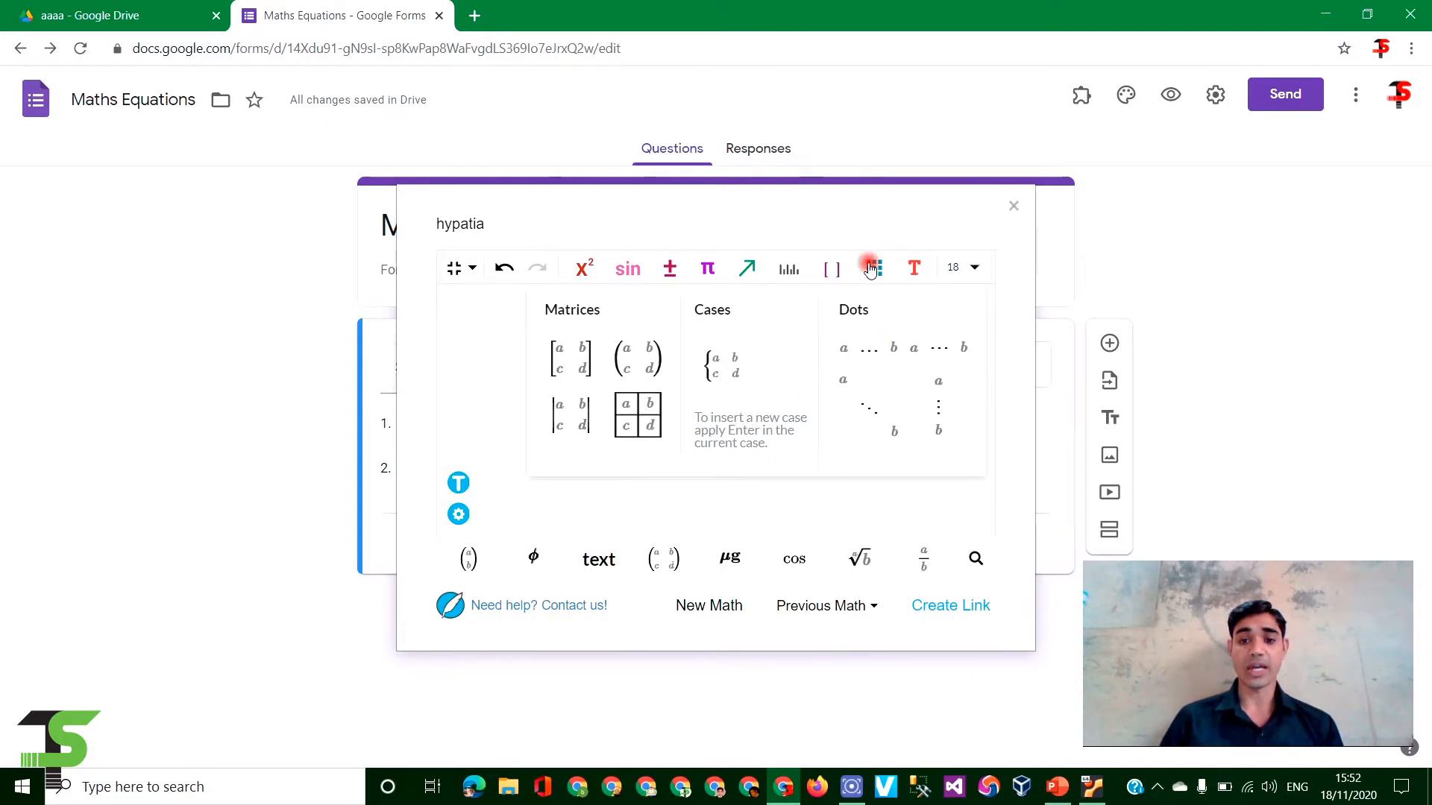
mouse_move(917, 277)
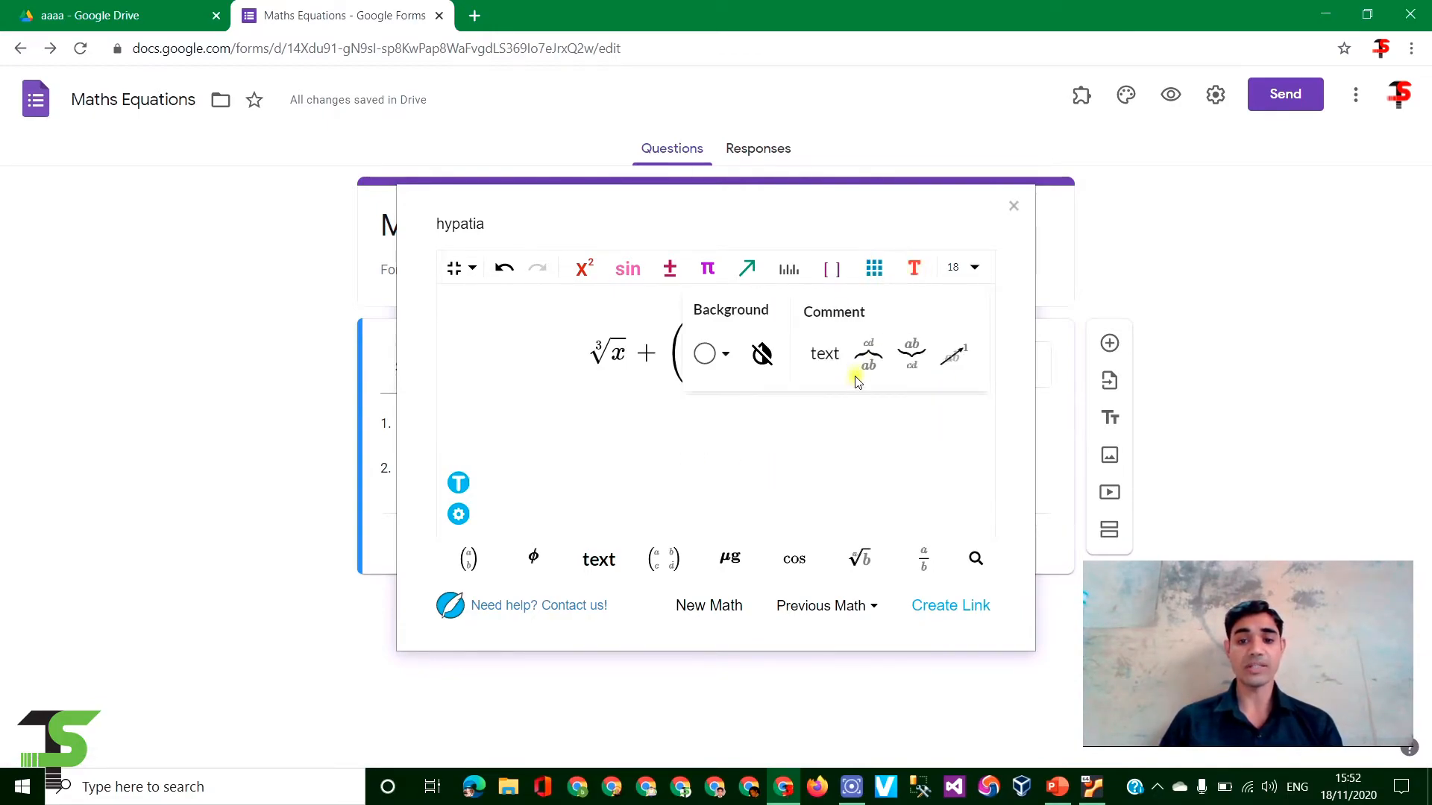
left_click(830, 411)
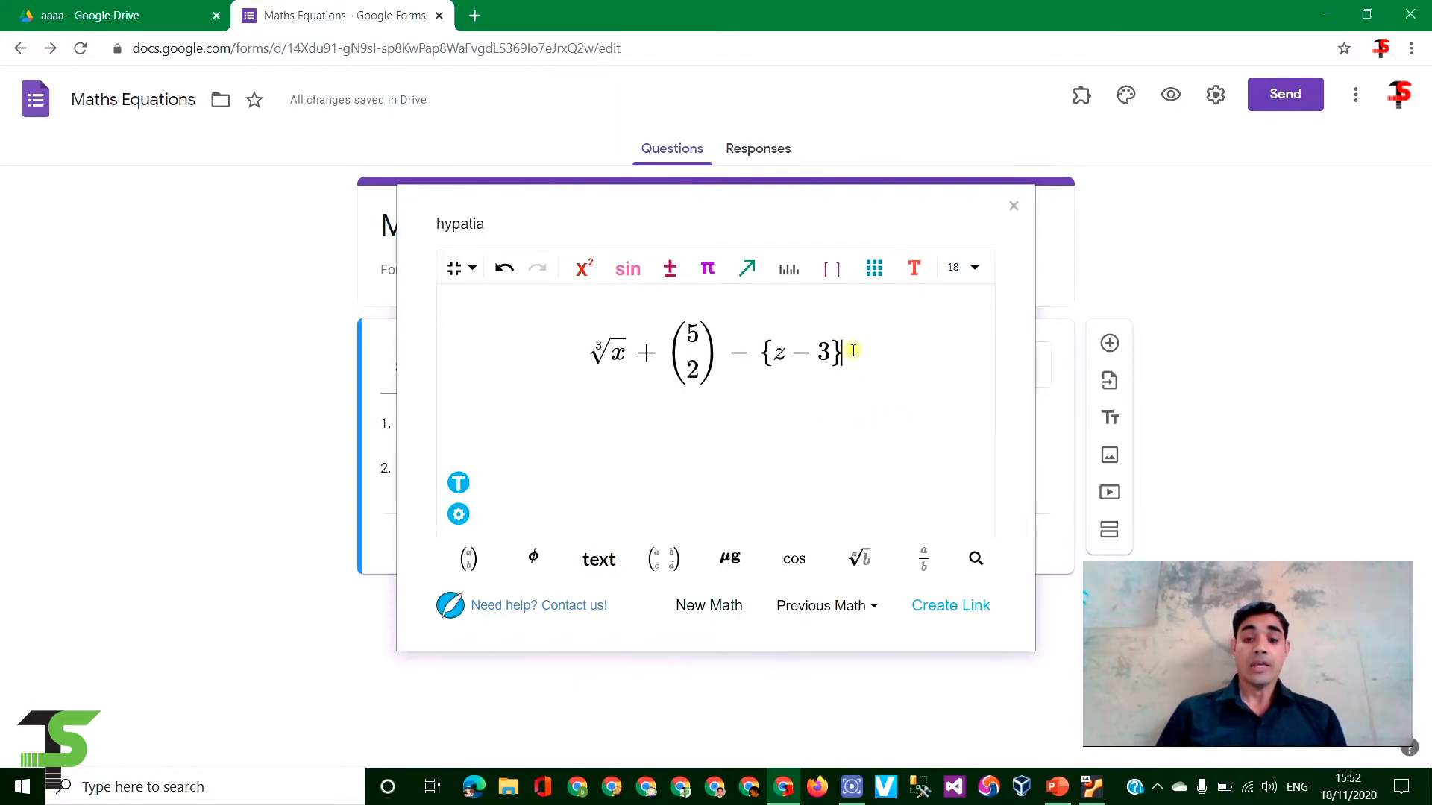
left_click_drag(852, 352, 587, 342)
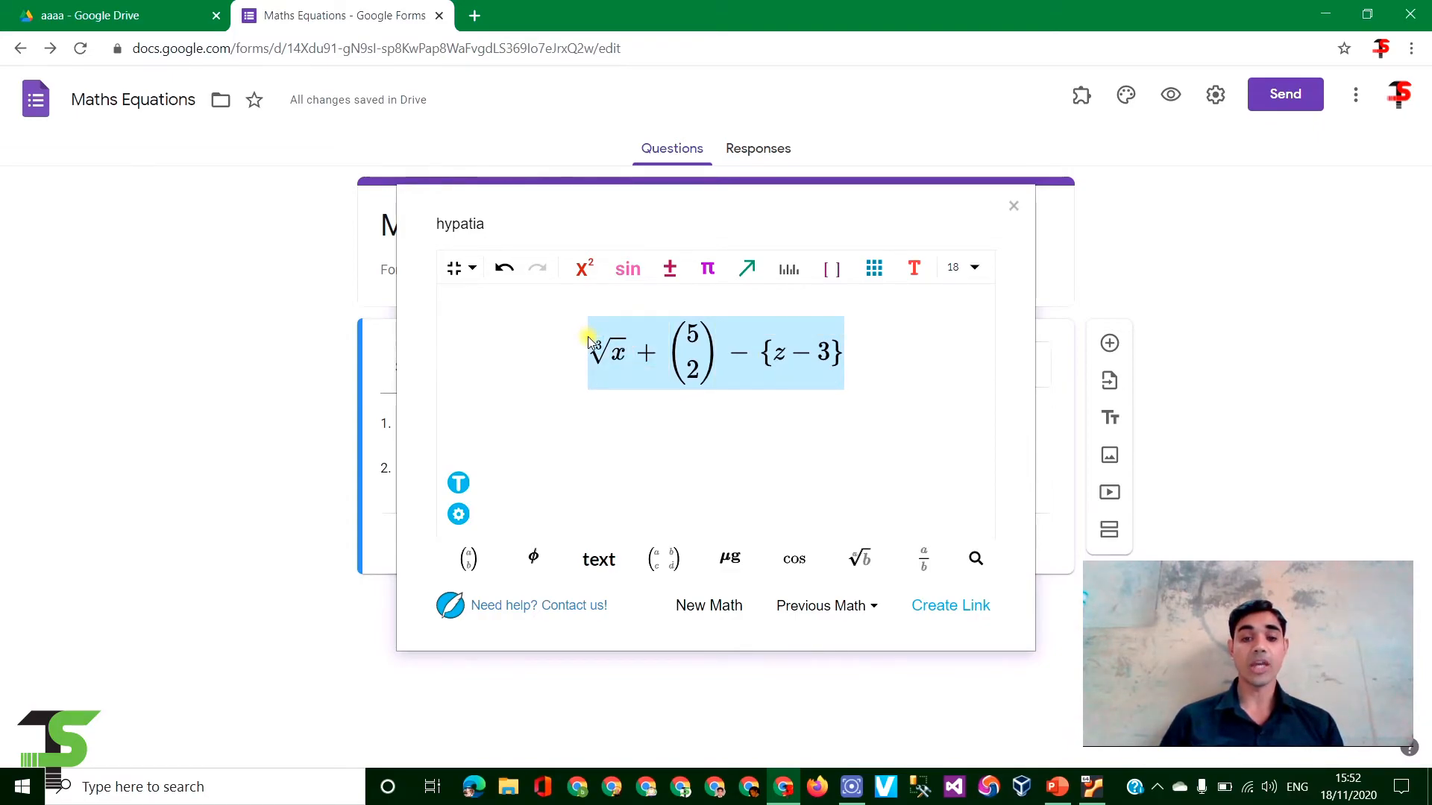
left_click(856, 370)
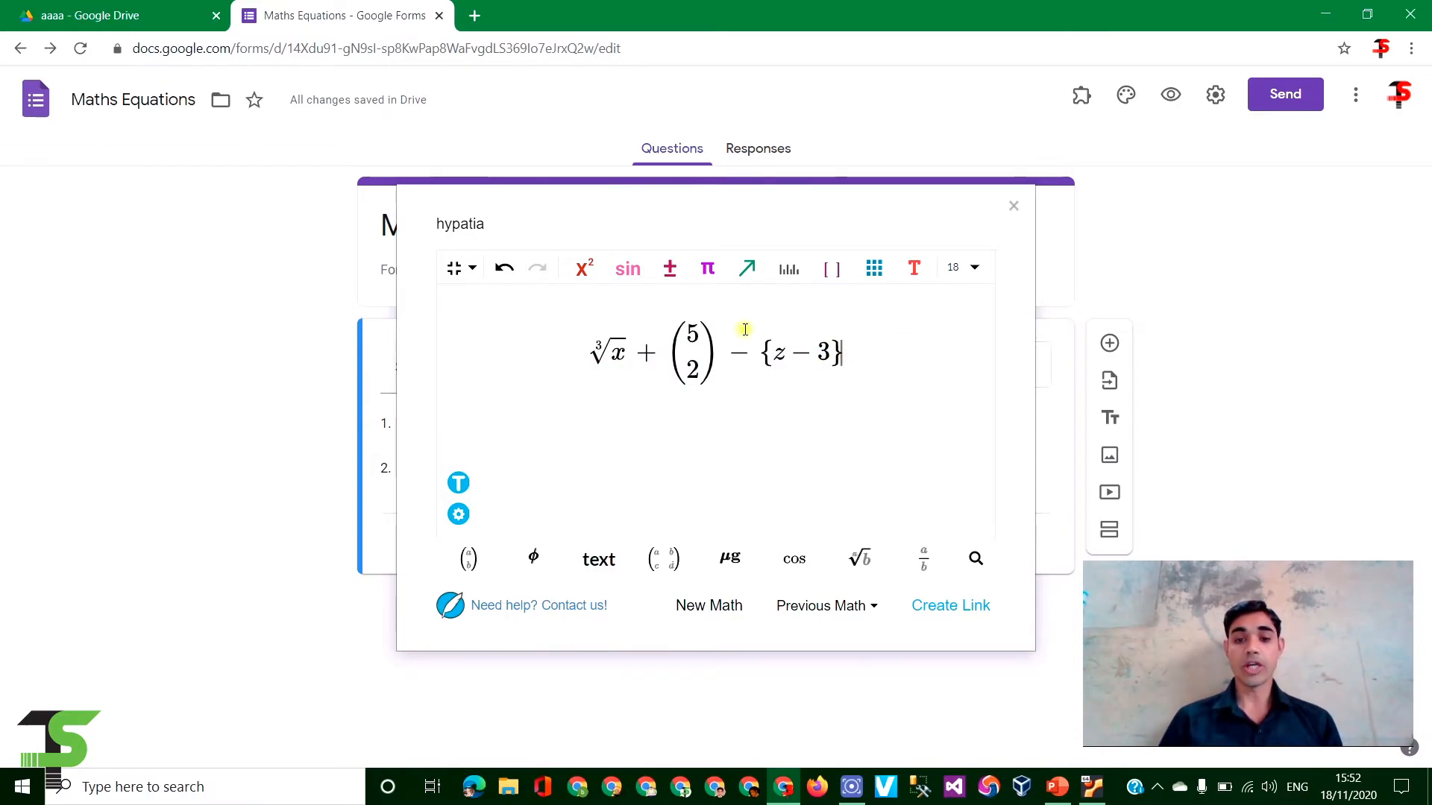
Step: Create an image link for the finished equation and insert it by URL into the "Solve this equation" question
left_click(950, 607)
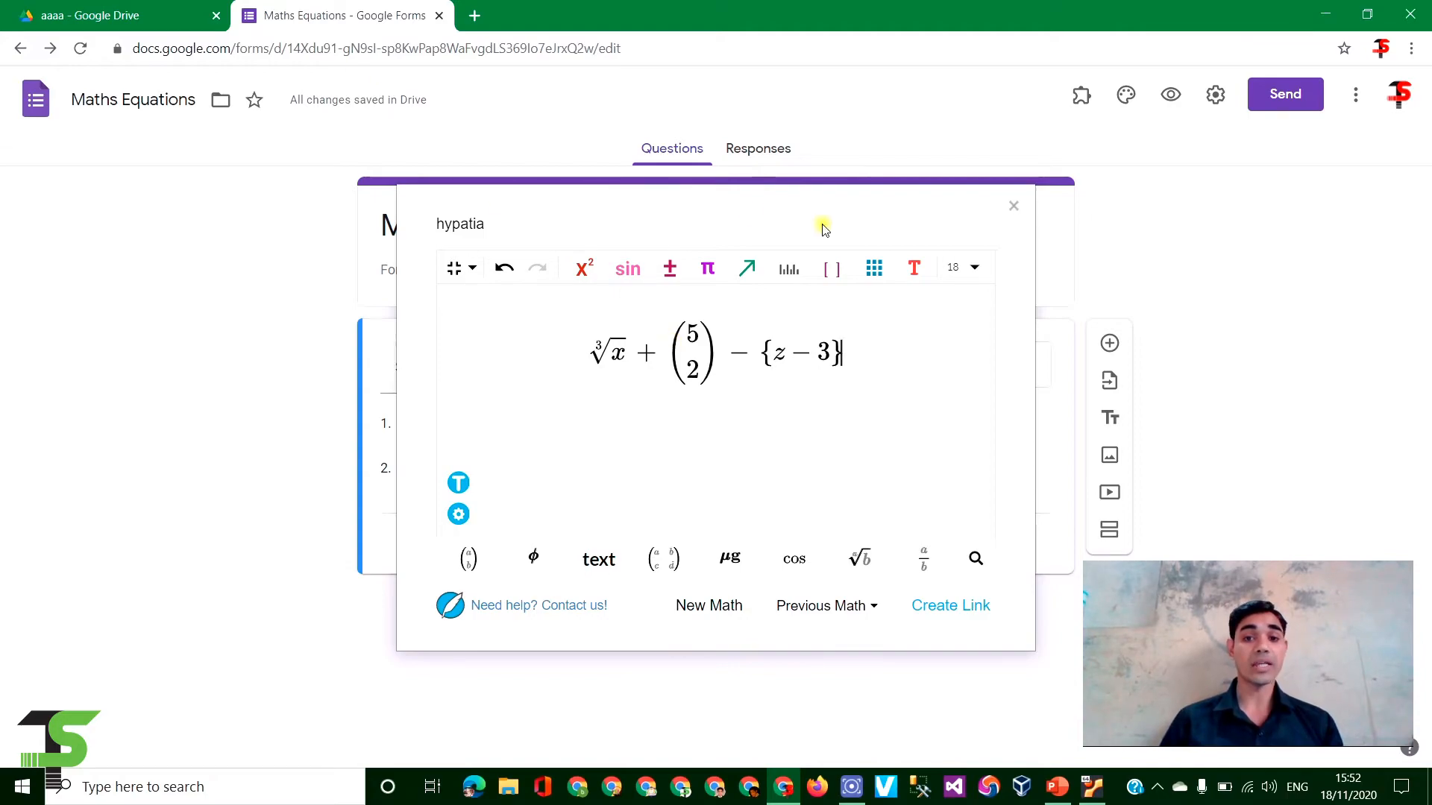
left_click(1014, 205)
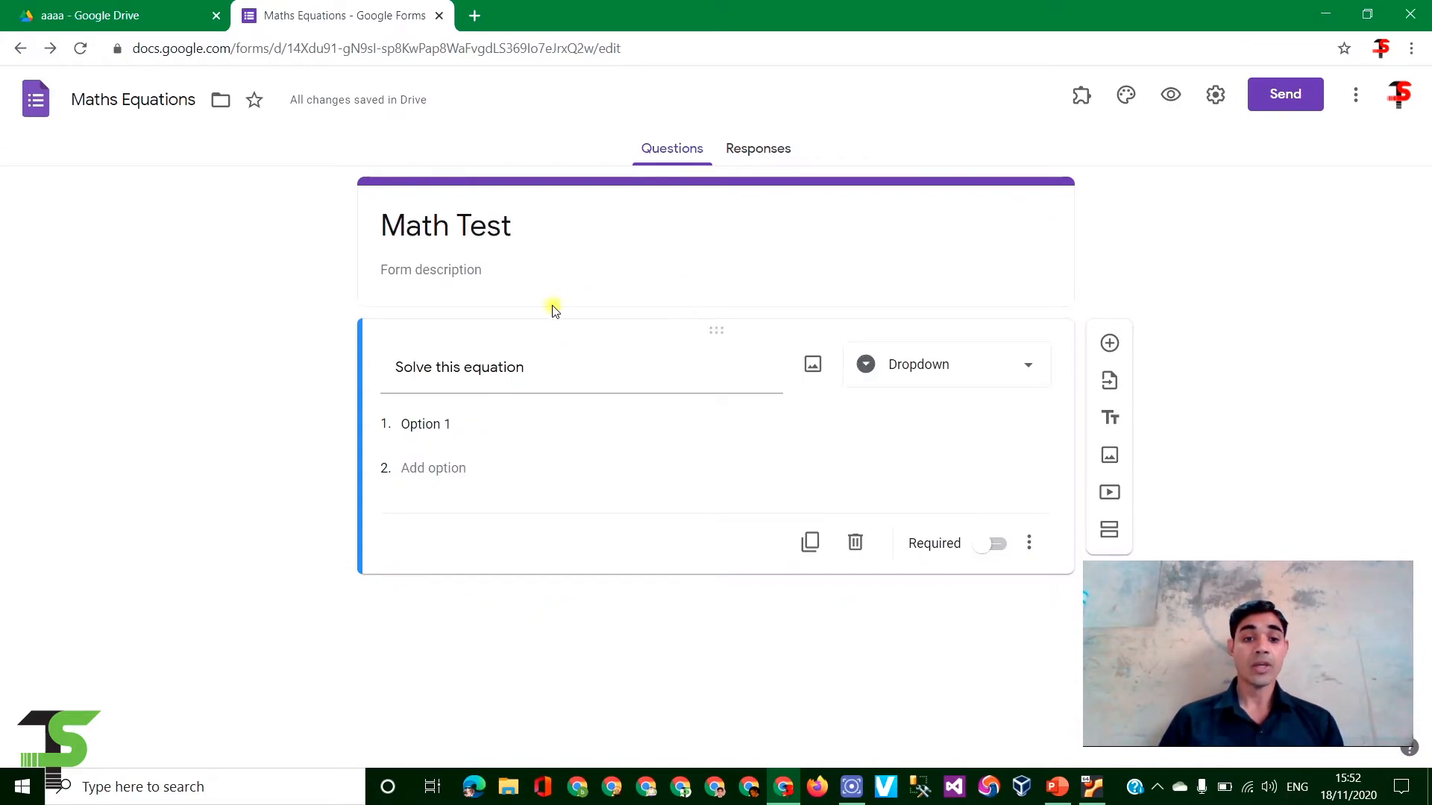
left_click(814, 367)
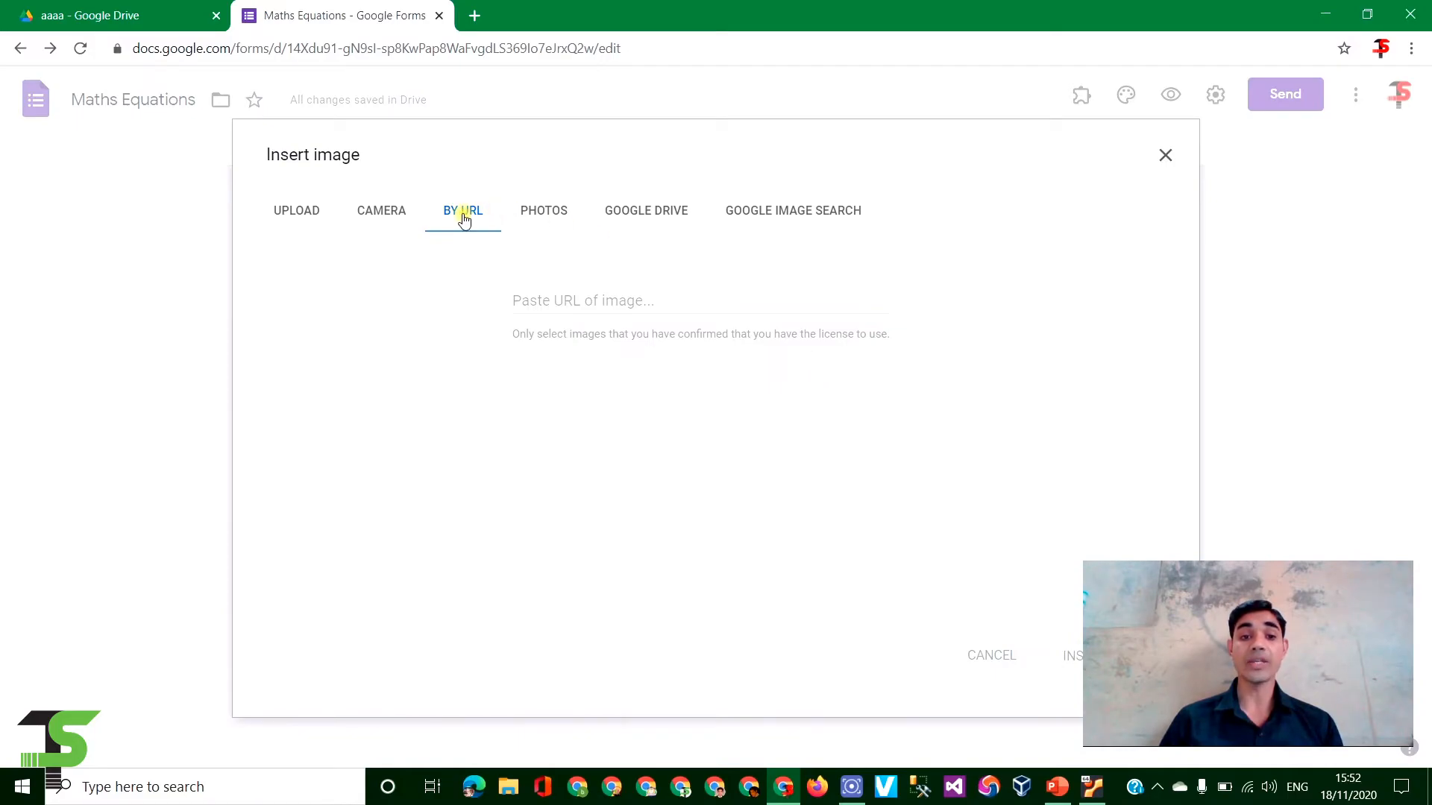
left_click(527, 294)
key("ctrl+v")
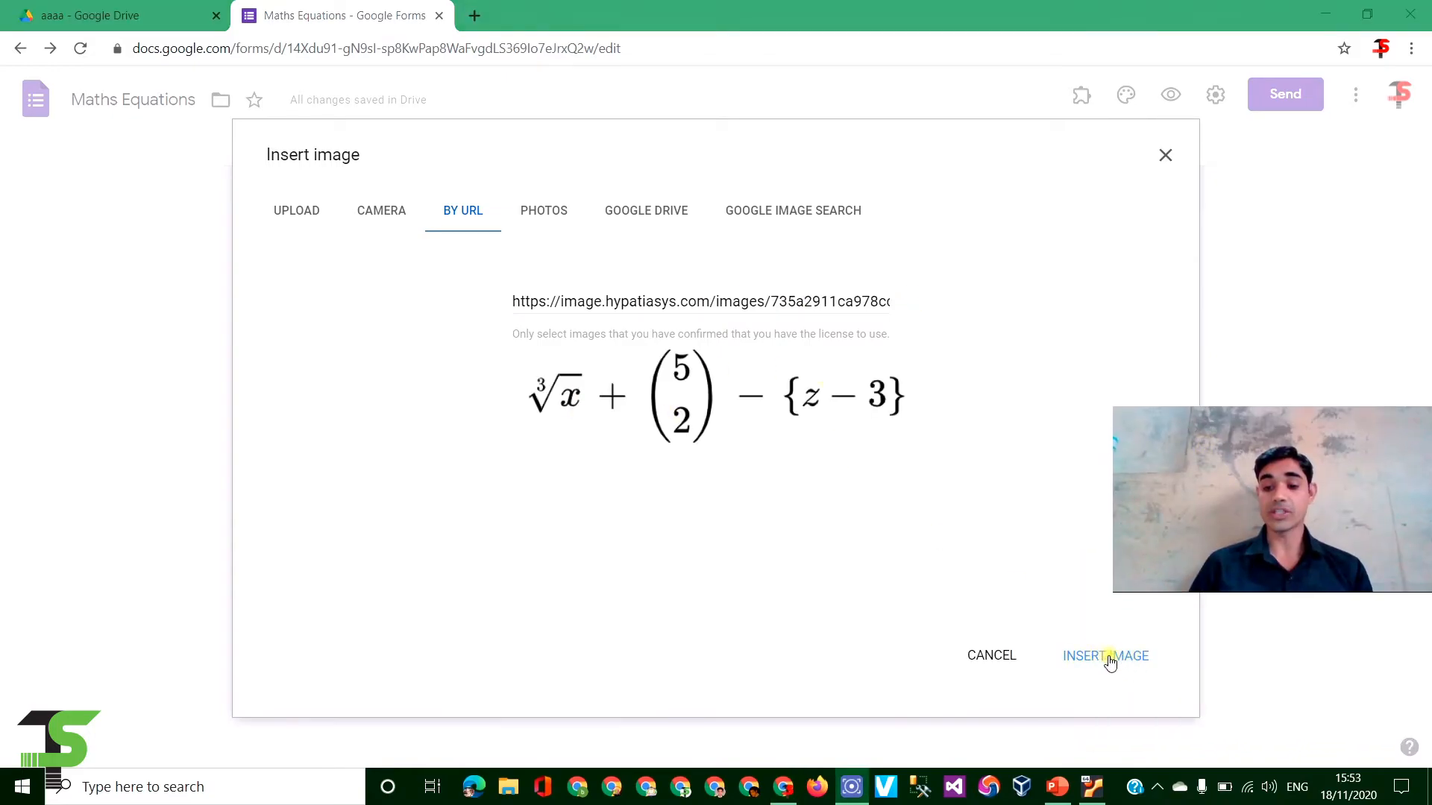
left_click(1109, 661)
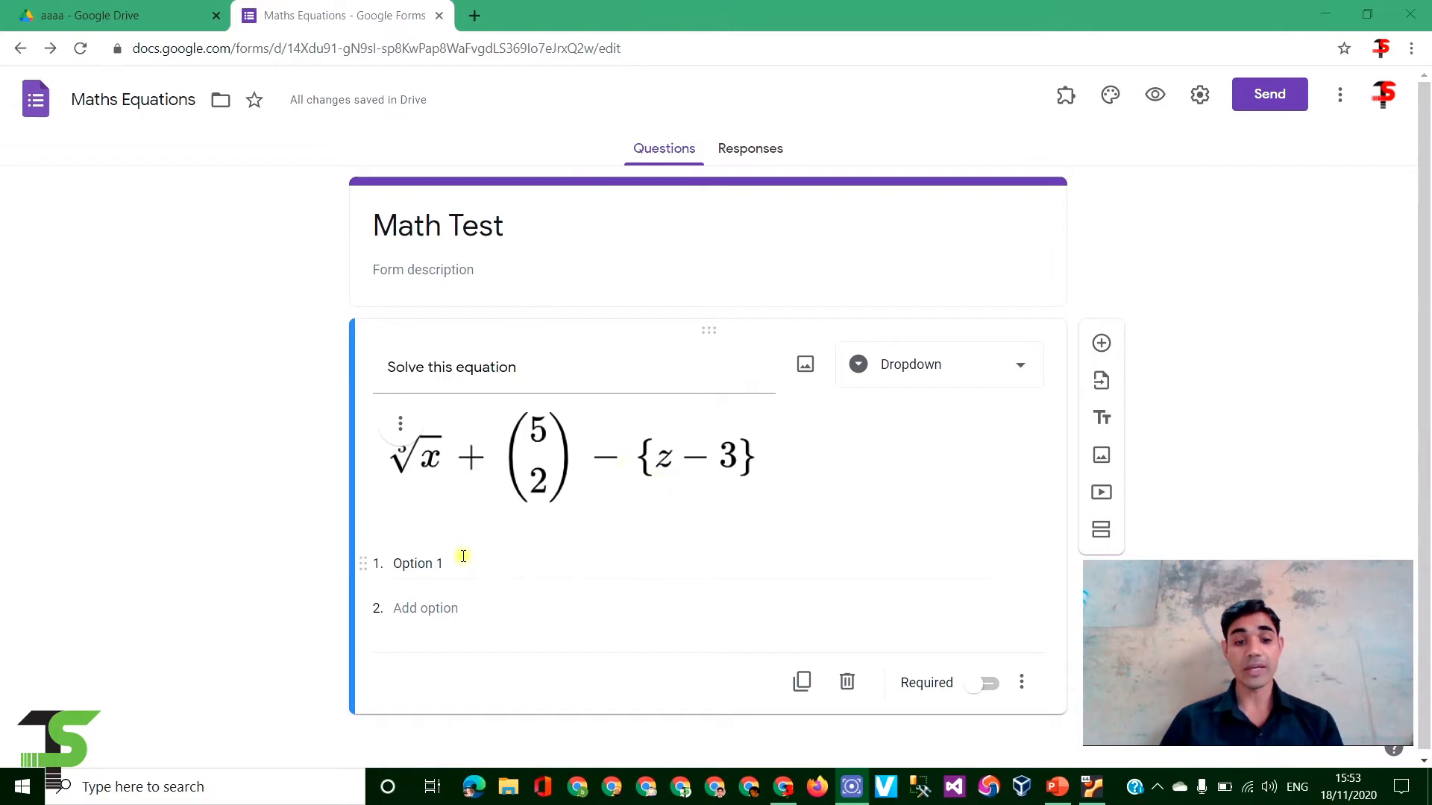
Step: Open the Hypatia Mini Editor beside the form for writing the answer option's math
left_click(445, 563)
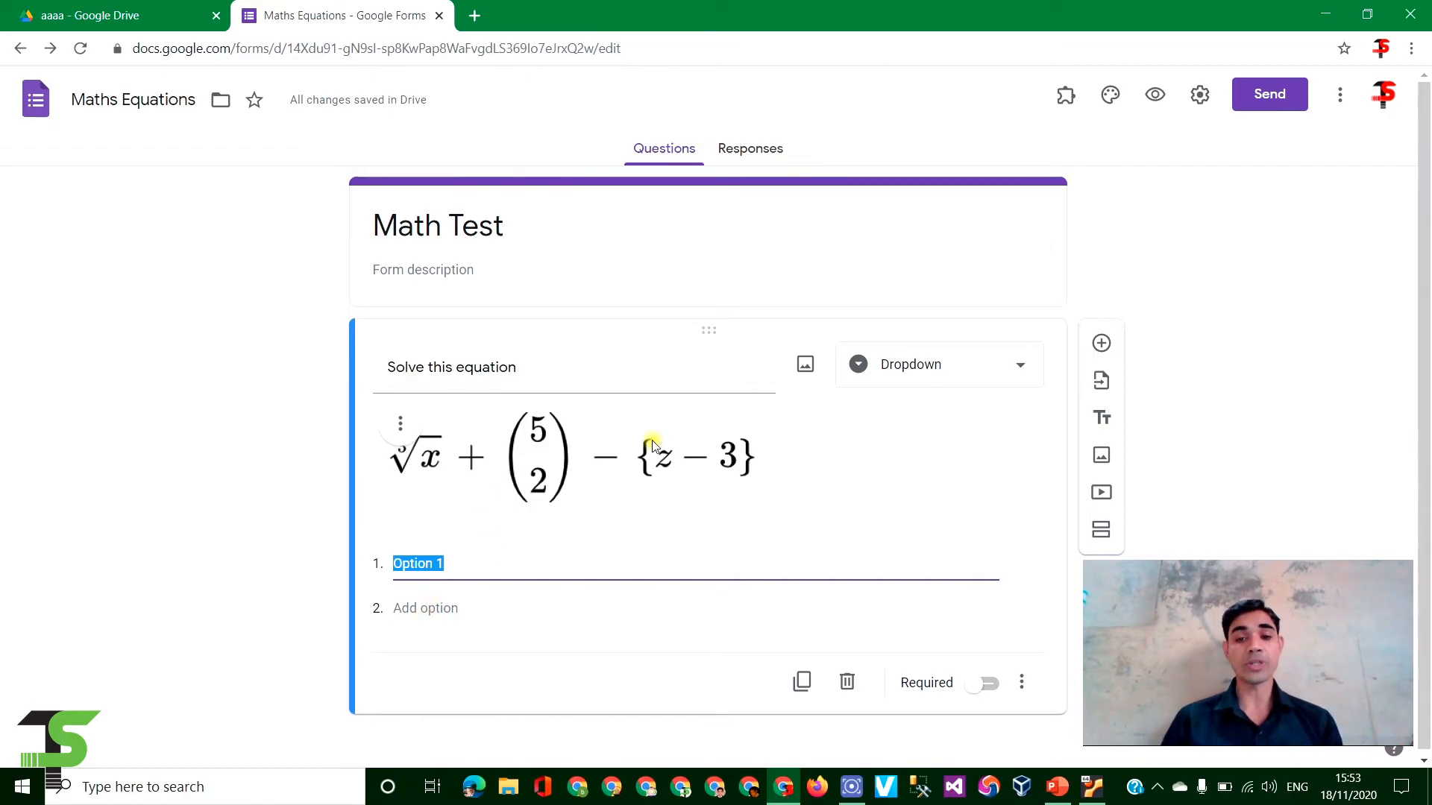
left_click(1066, 95)
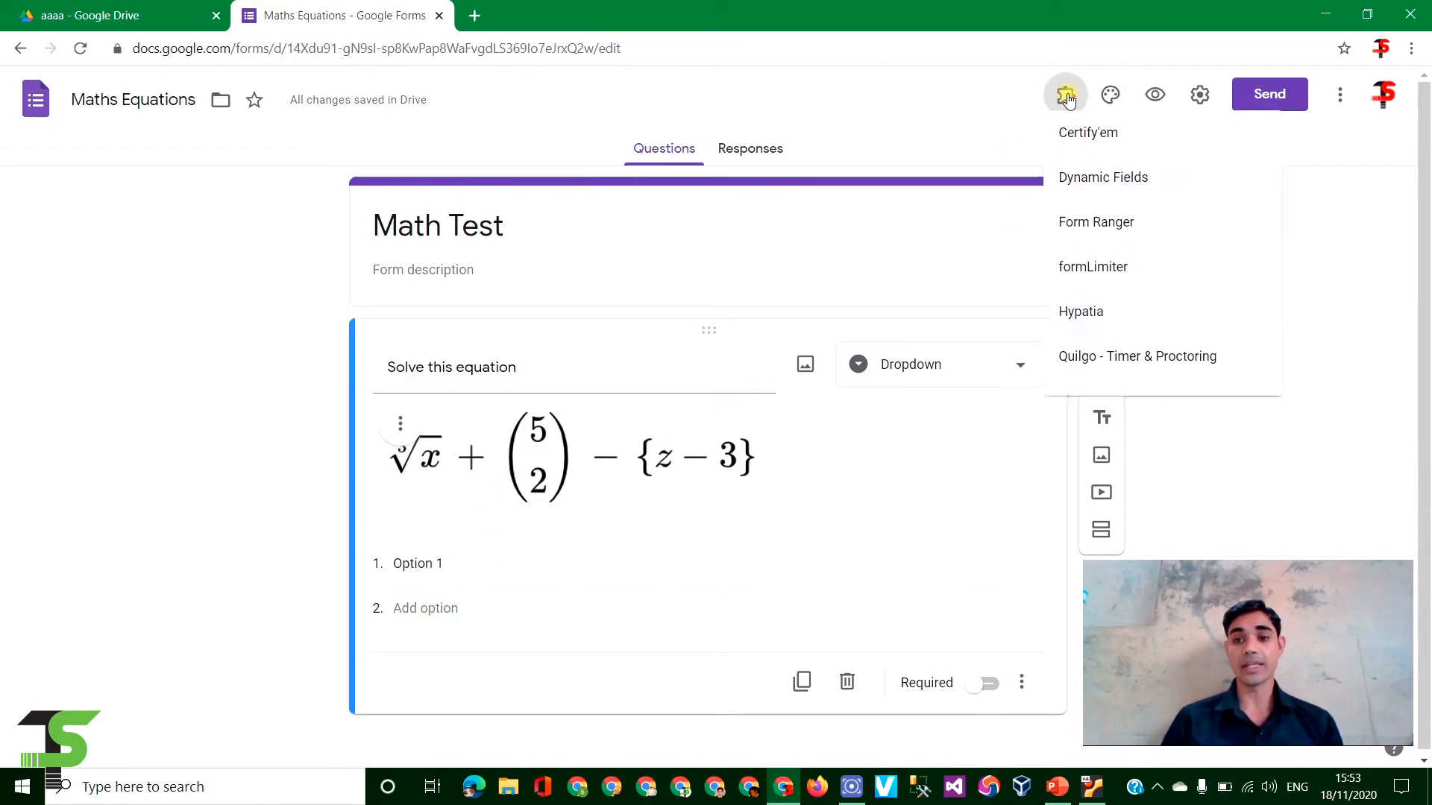
left_click(1088, 328)
left_click(664, 224)
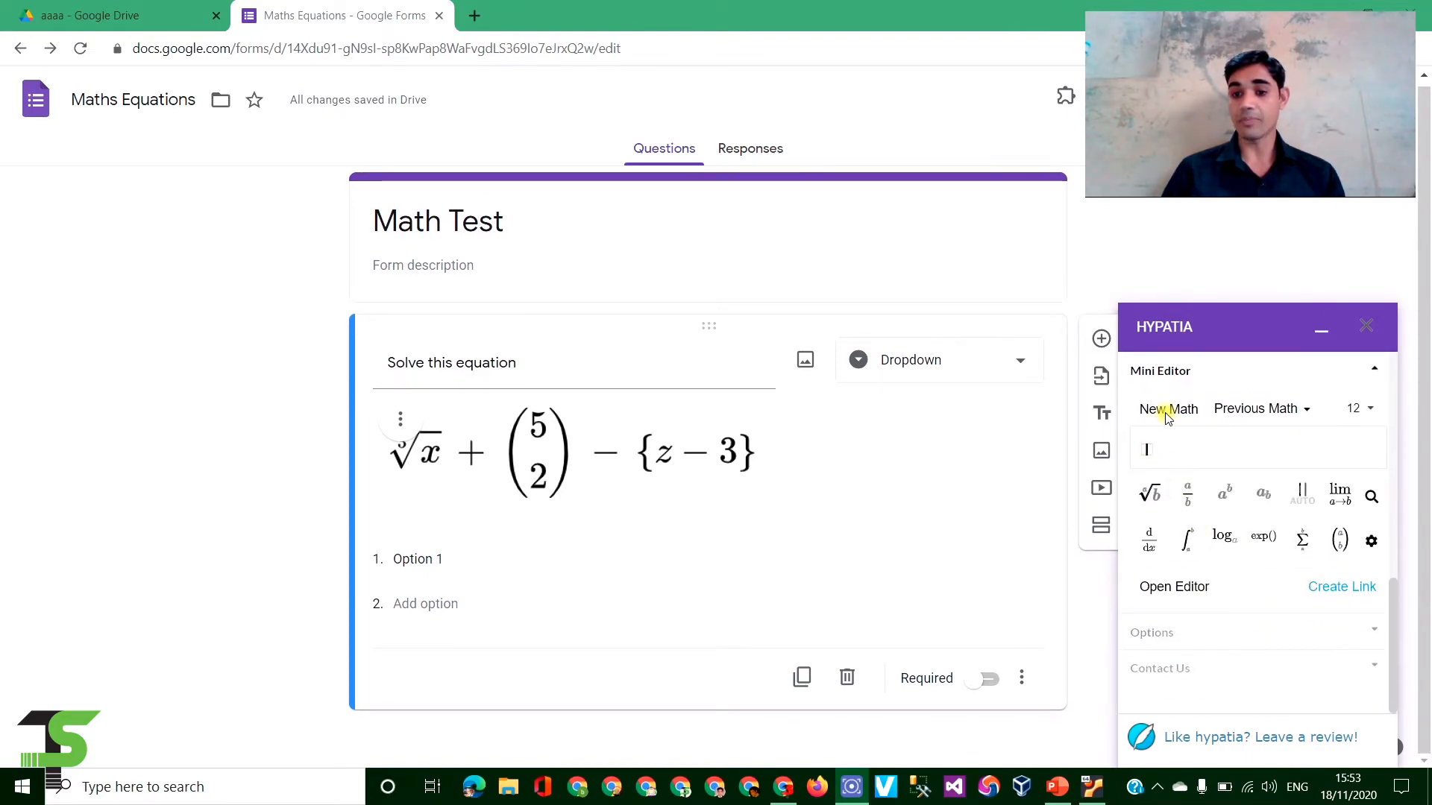
Step: Build the fourth root of the fraction 3/4 in the Mini Editor and create its image link
scroll(1193, 440, "up", 1)
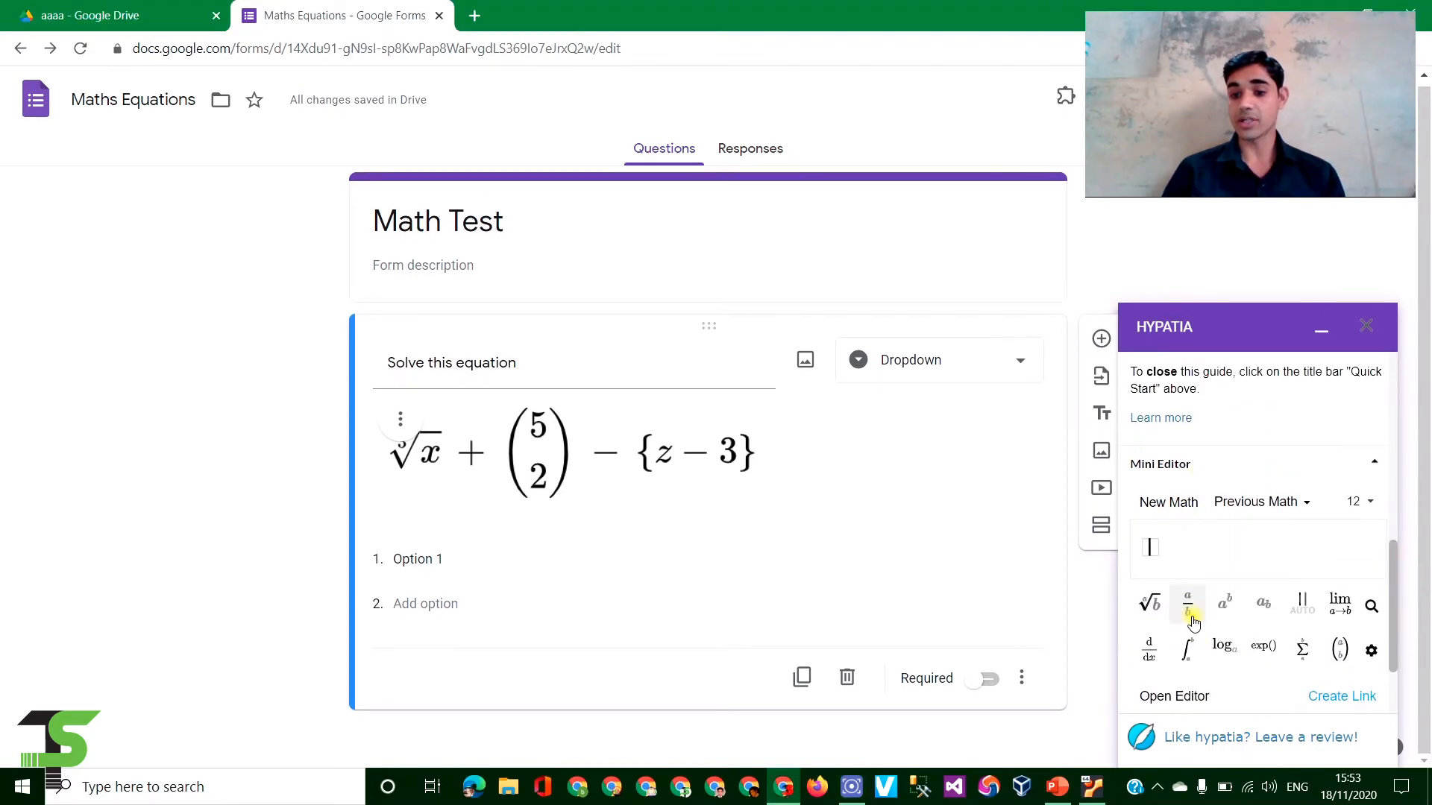
left_click(1150, 596)
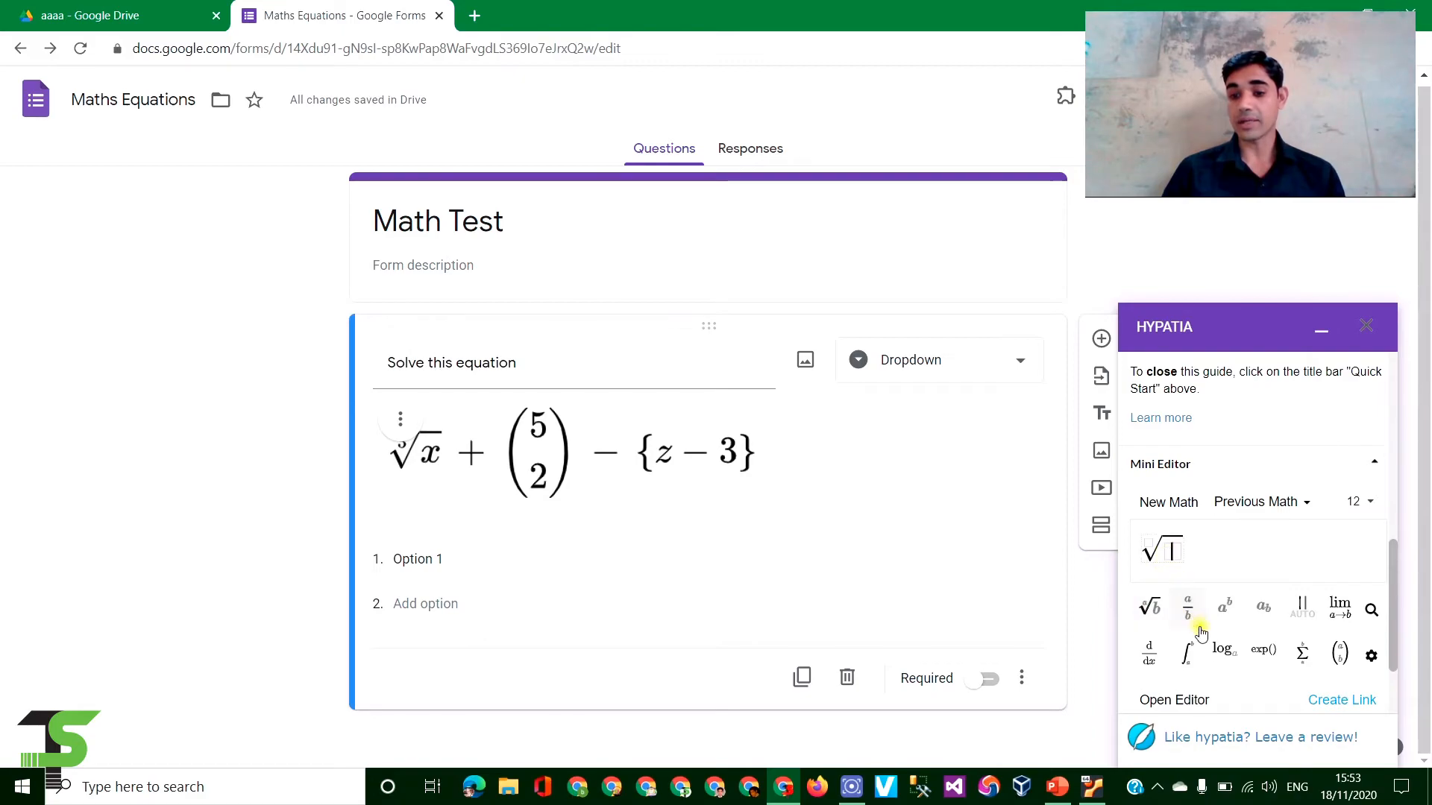
left_click(1188, 606)
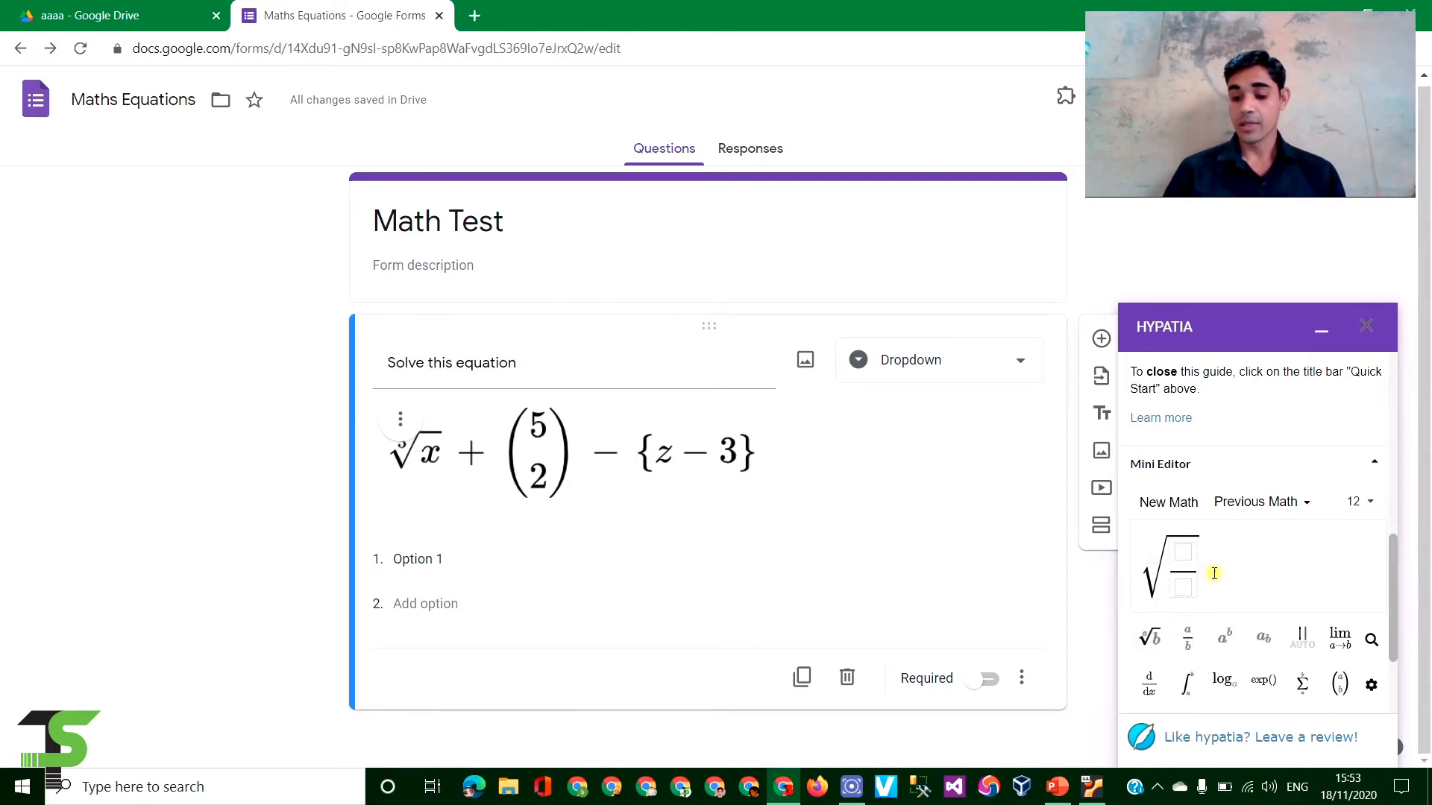
type("3/4)")
left_click(1187, 593)
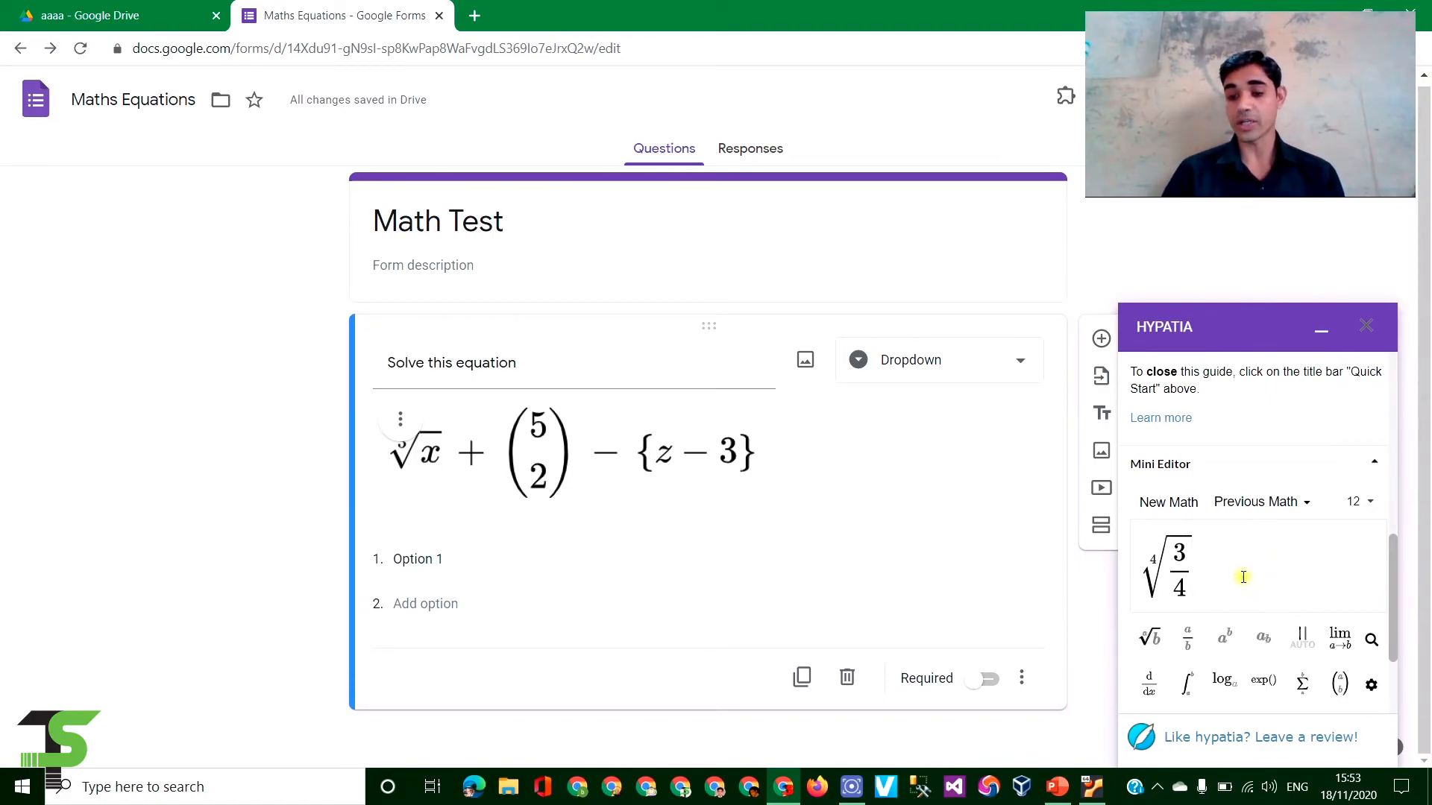
scroll(1240, 575, "down", 2)
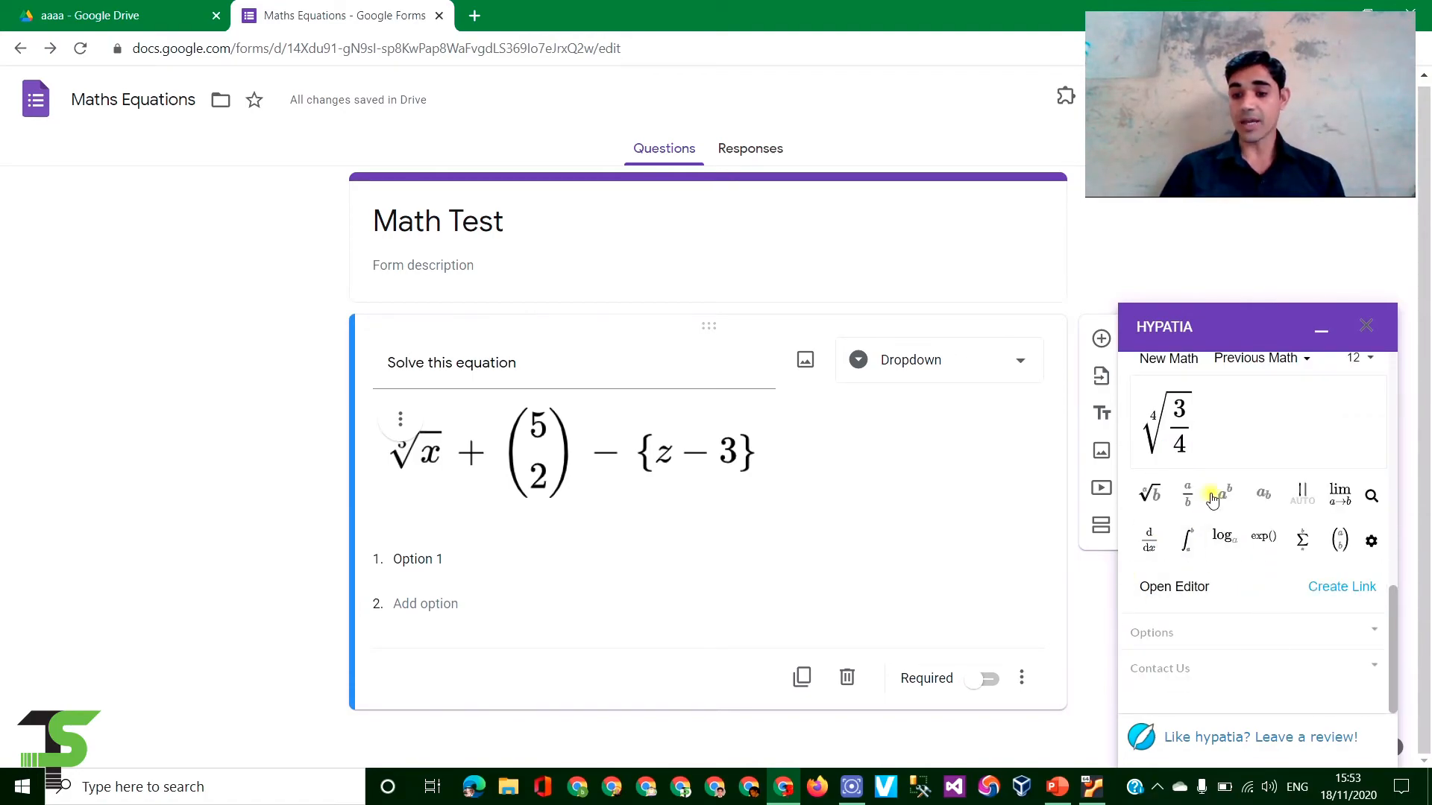
left_click(1346, 590)
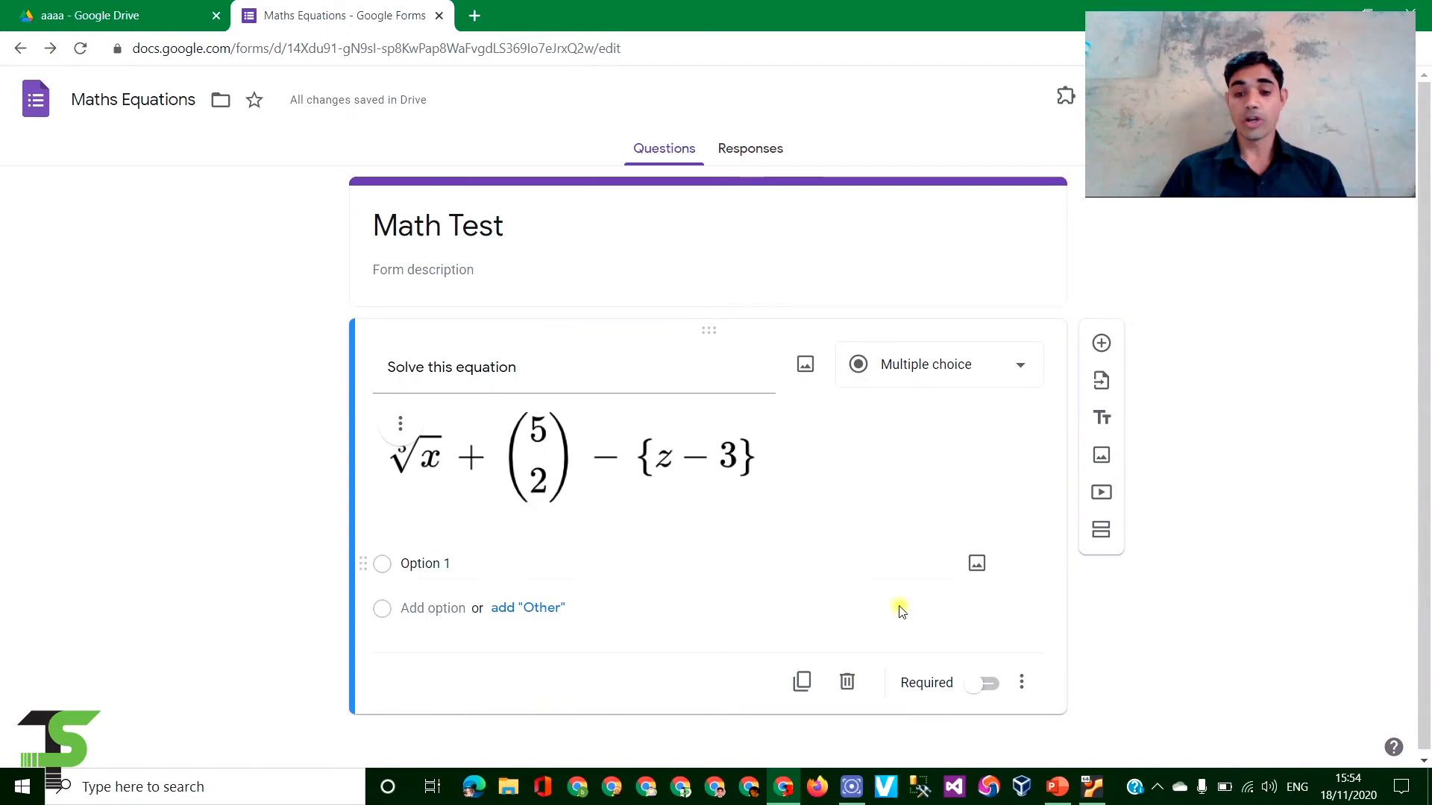
Step: Insert the linked root image by URL into the first option of the multiple-choice question and rename that option to "A."
left_click(465, 563)
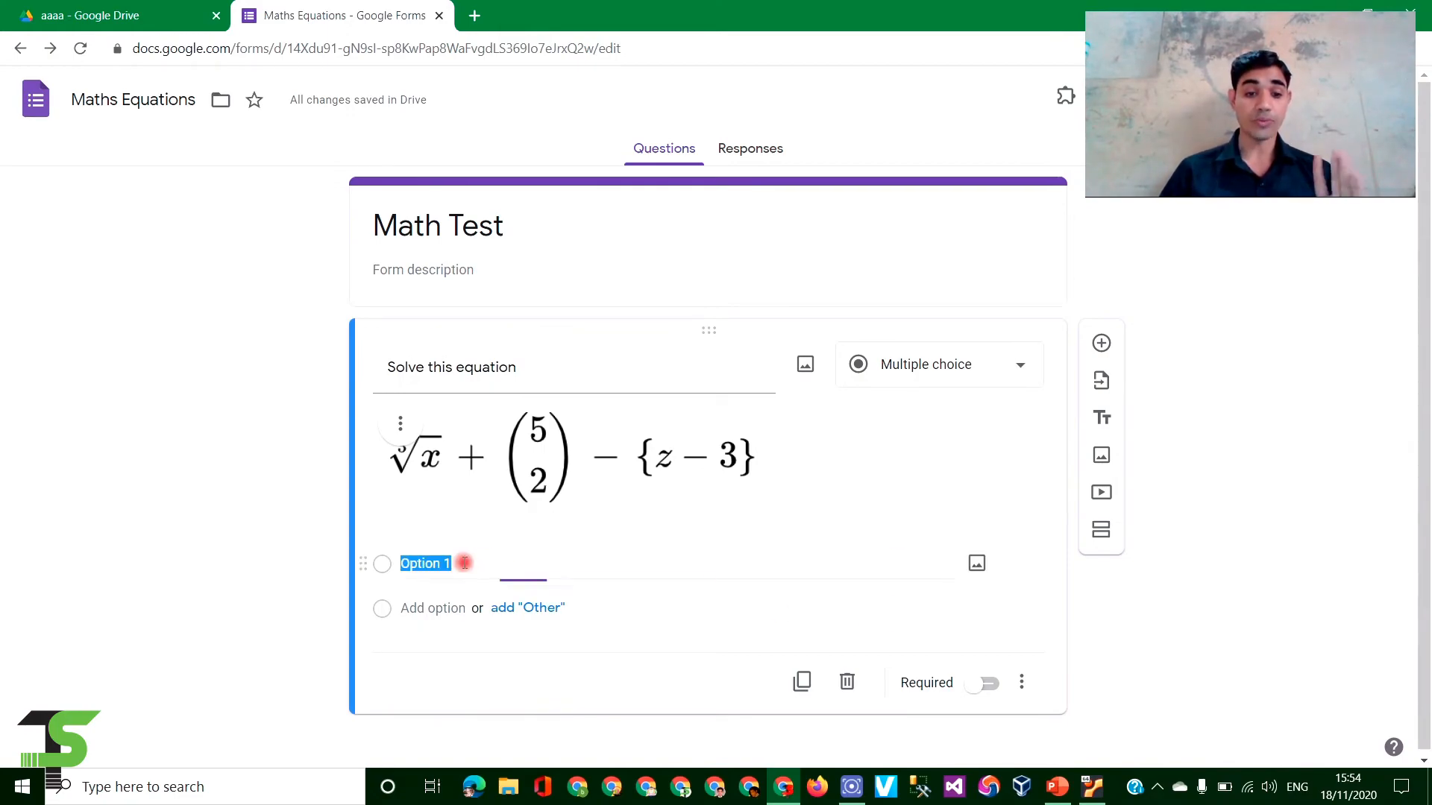
left_click(980, 565)
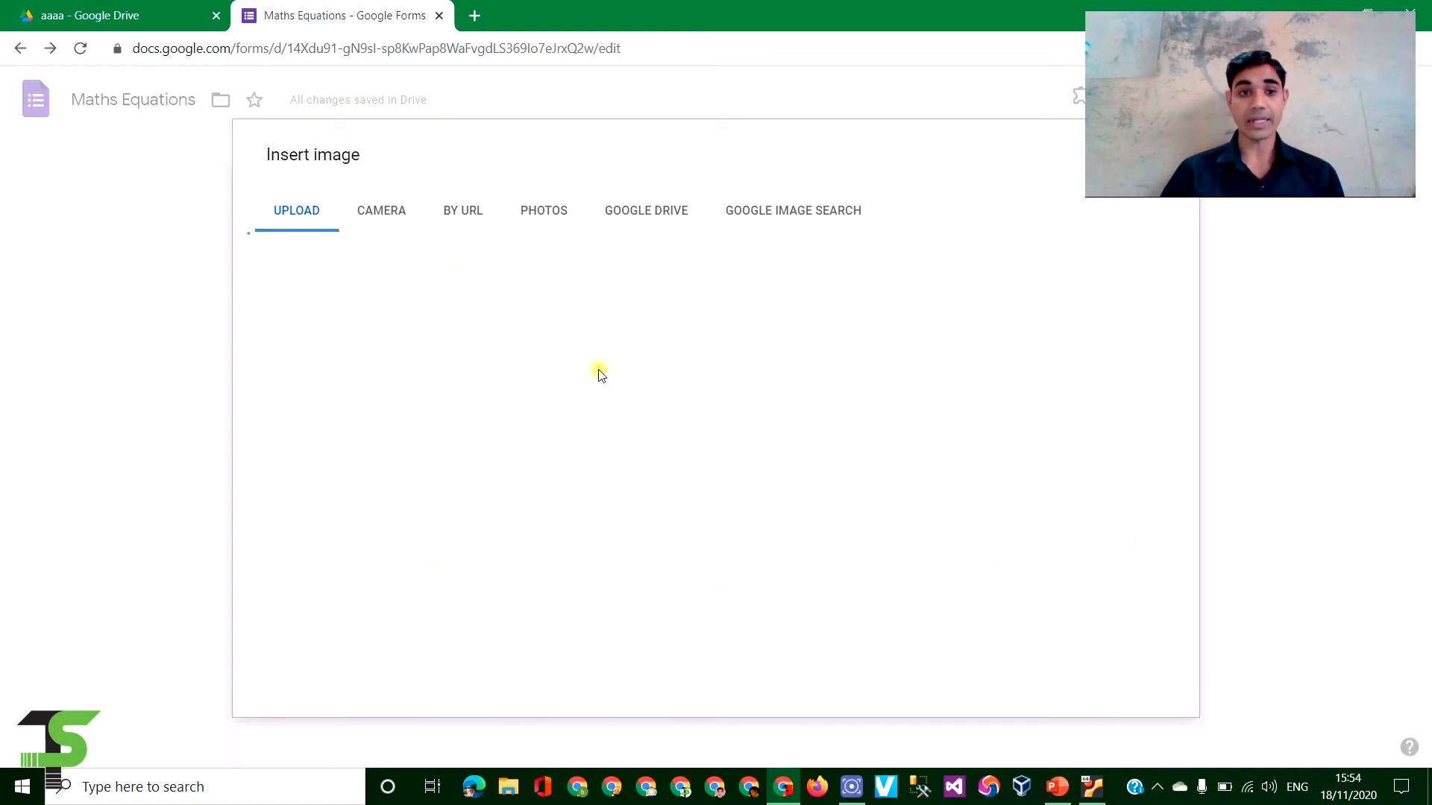
left_click(479, 216)
left_click(553, 304)
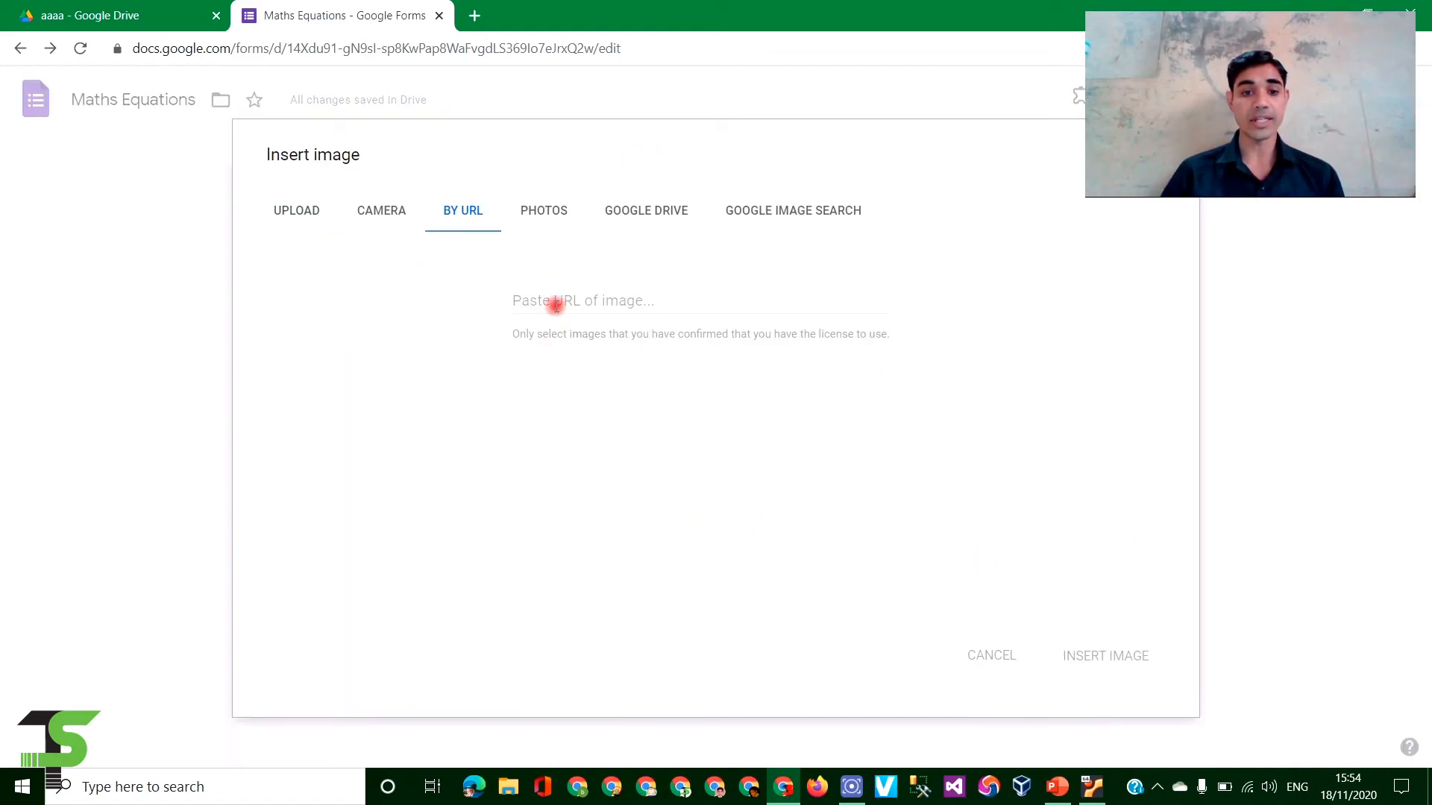
key("ctrl+v")
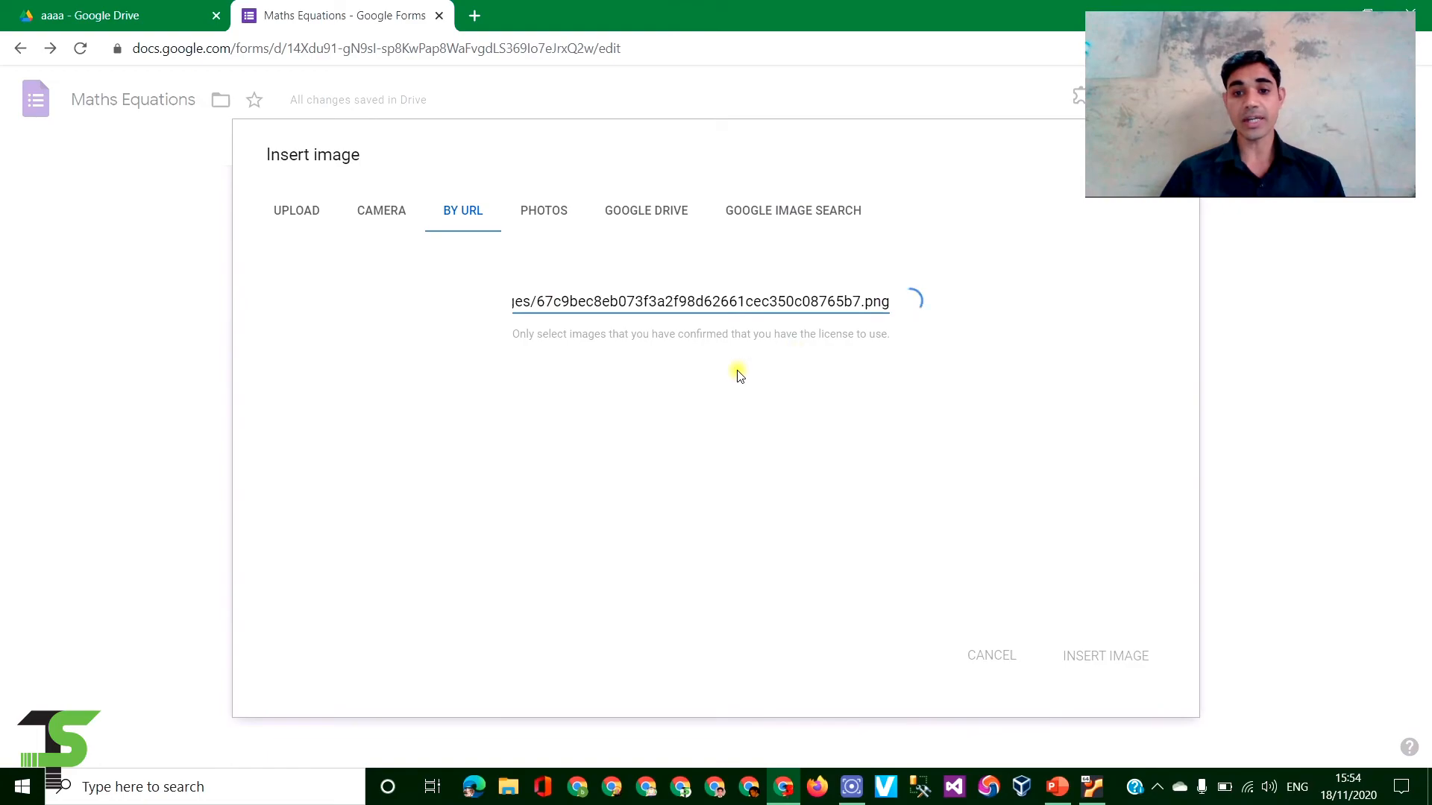
left_click(1106, 656)
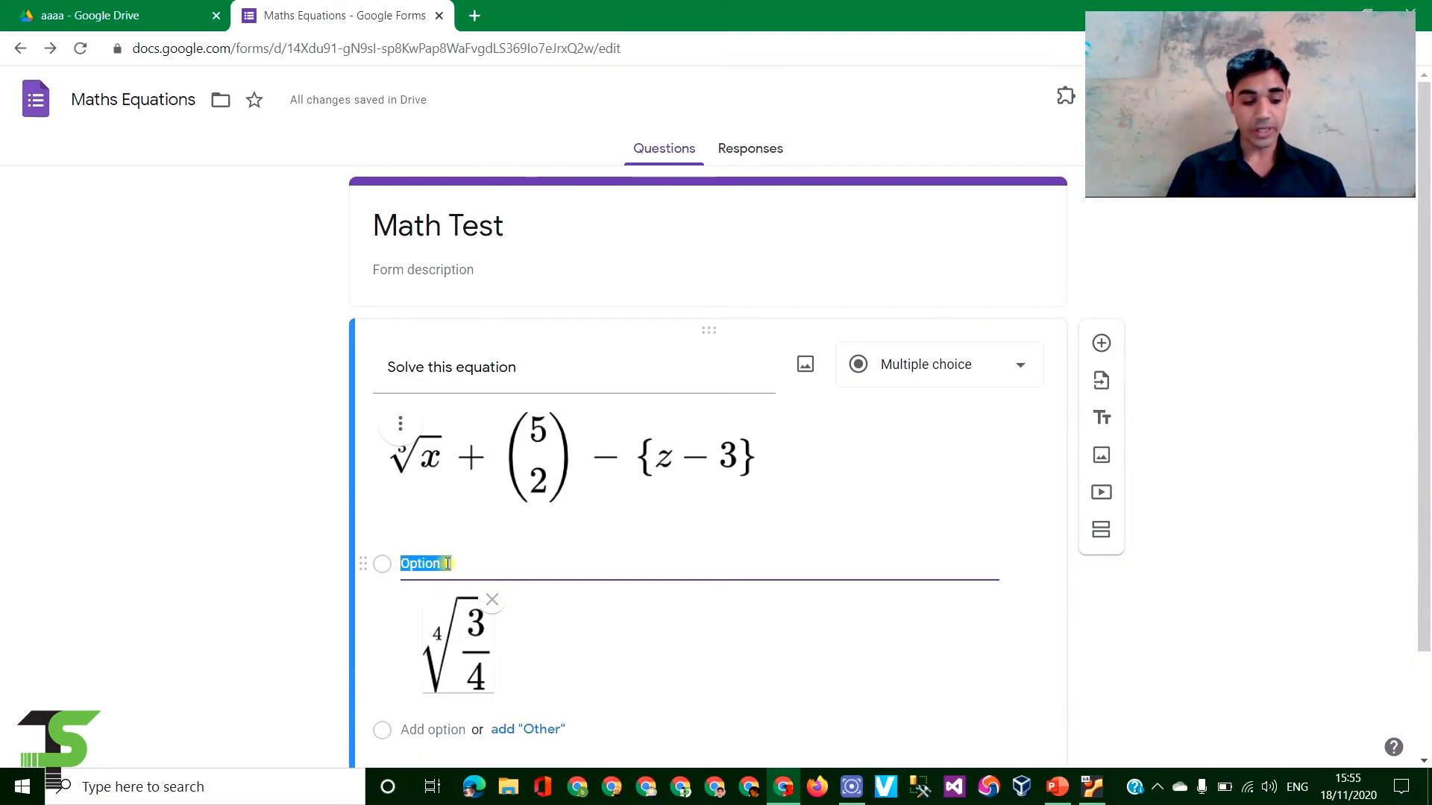
type("A.")
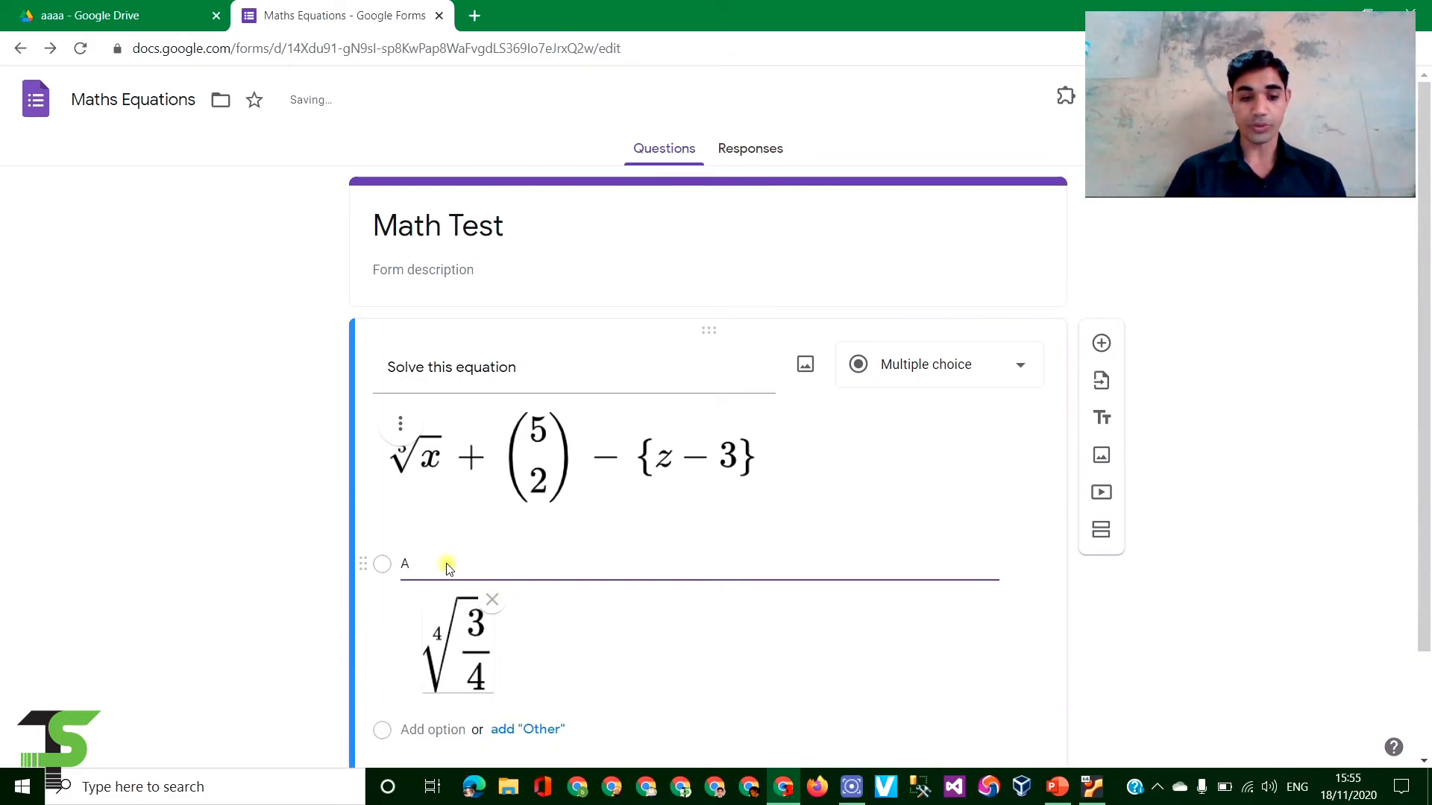
left_click(1046, 600)
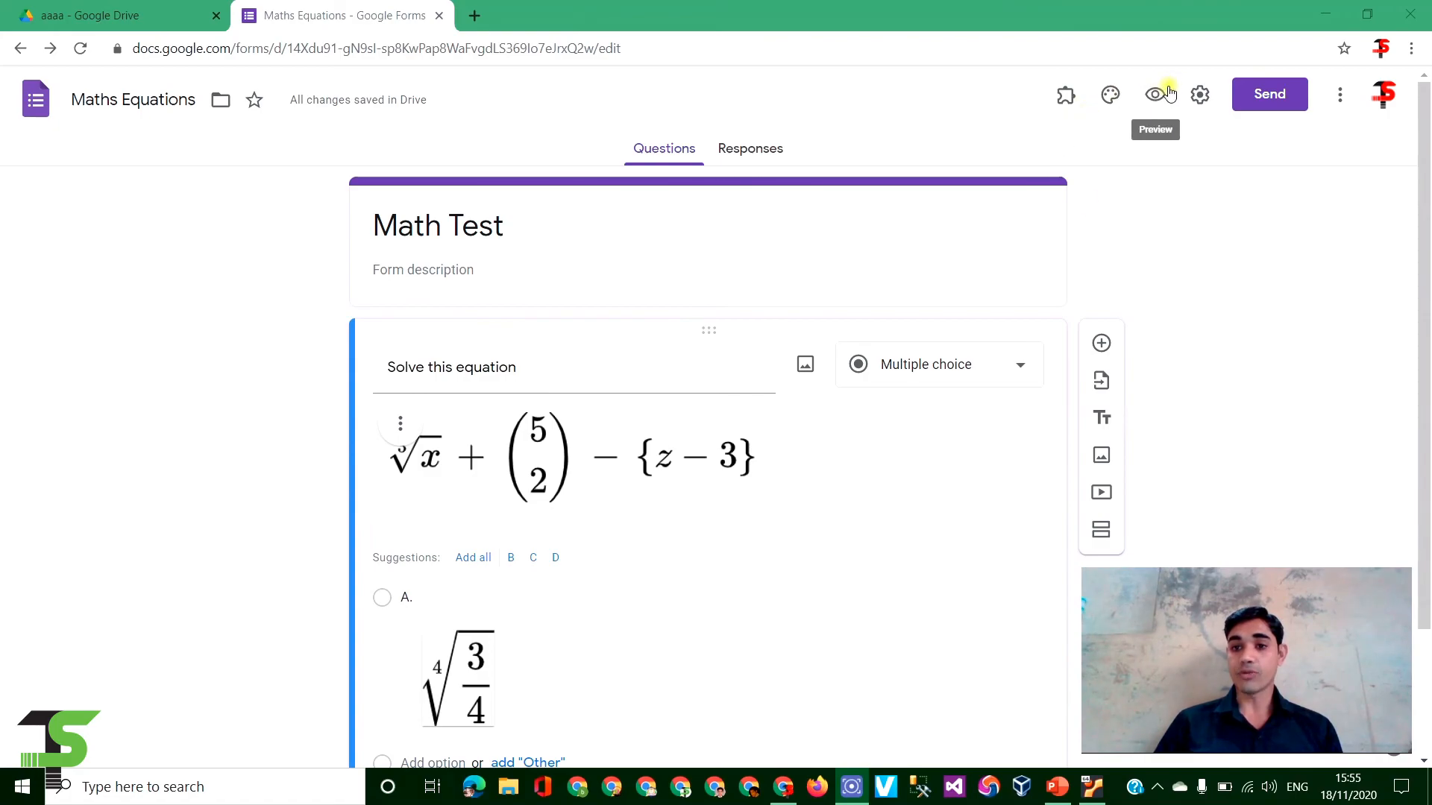
Step: Preview the Math Test form, return to the editor, and review the question with its image option
left_click(1168, 93)
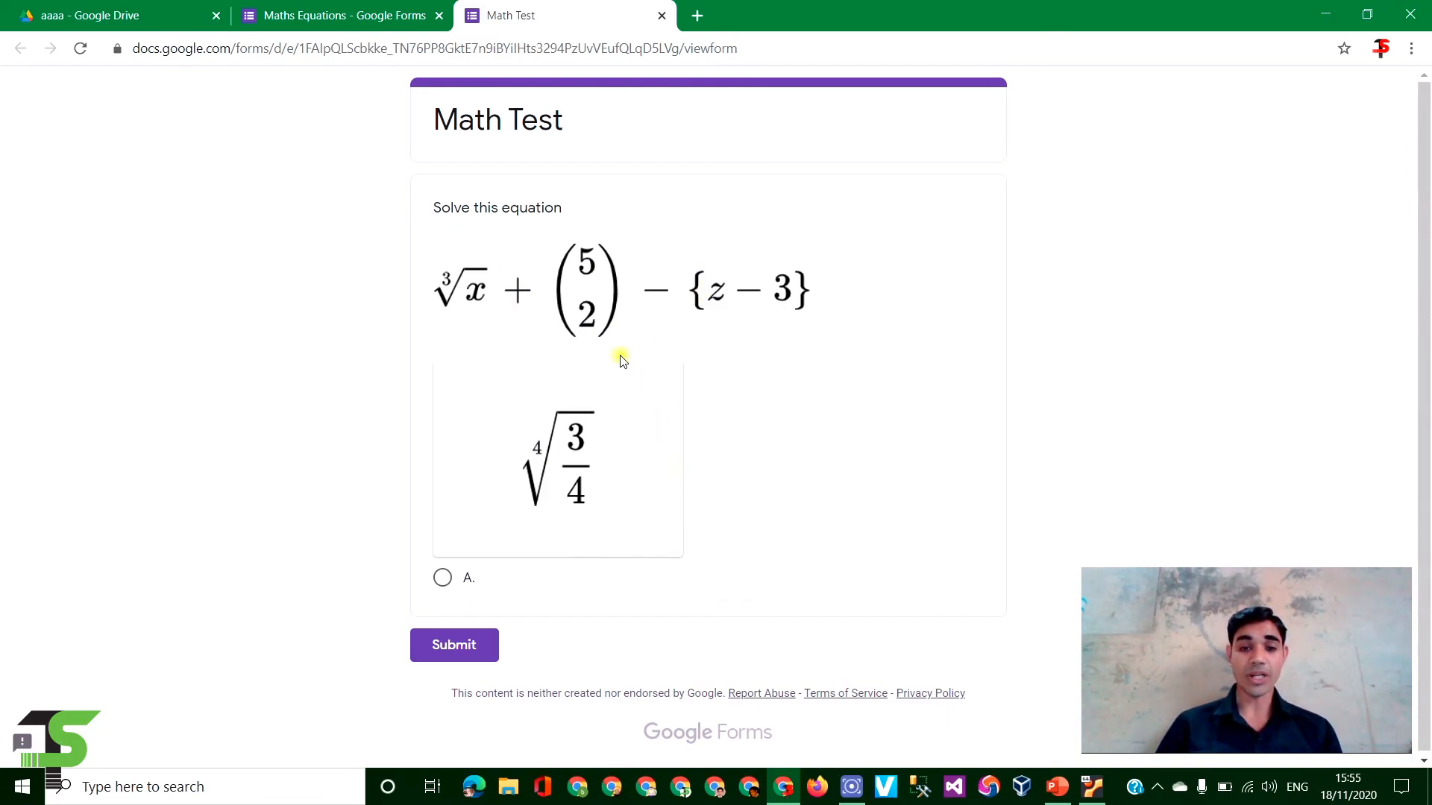
left_click(662, 15)
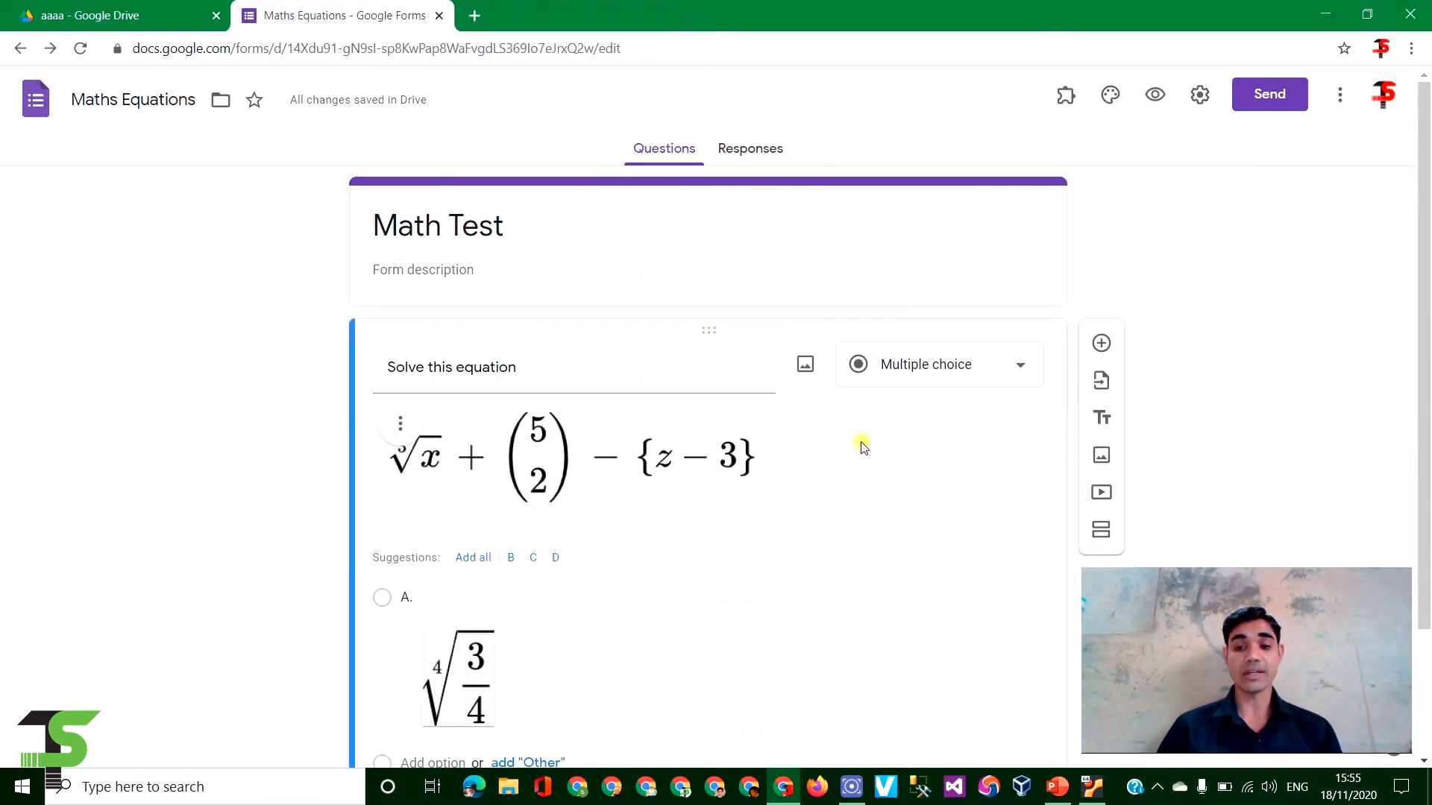
scroll(861, 433, "down", 2)
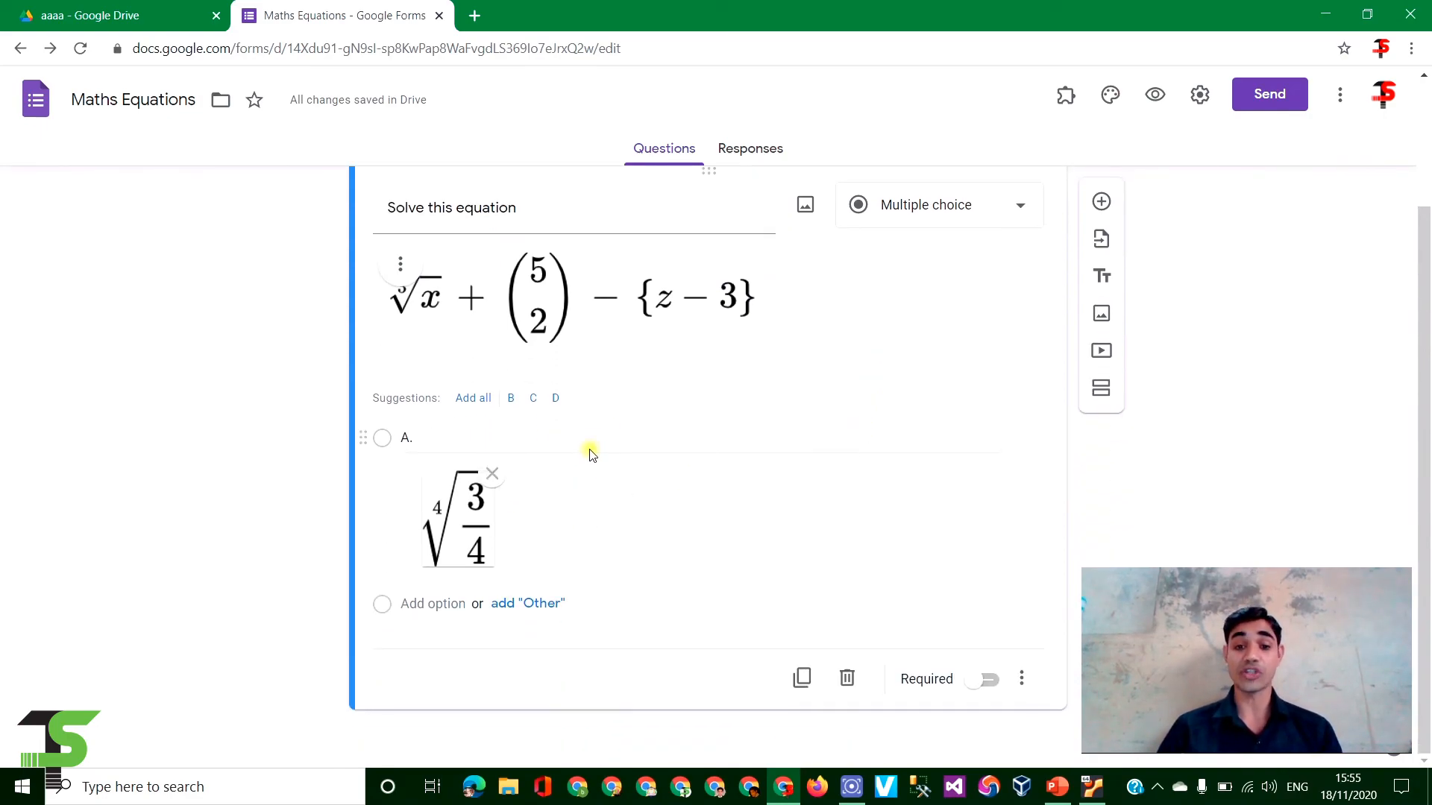
scroll(594, 447, "up", 1)
scroll(595, 436, "up", 1)
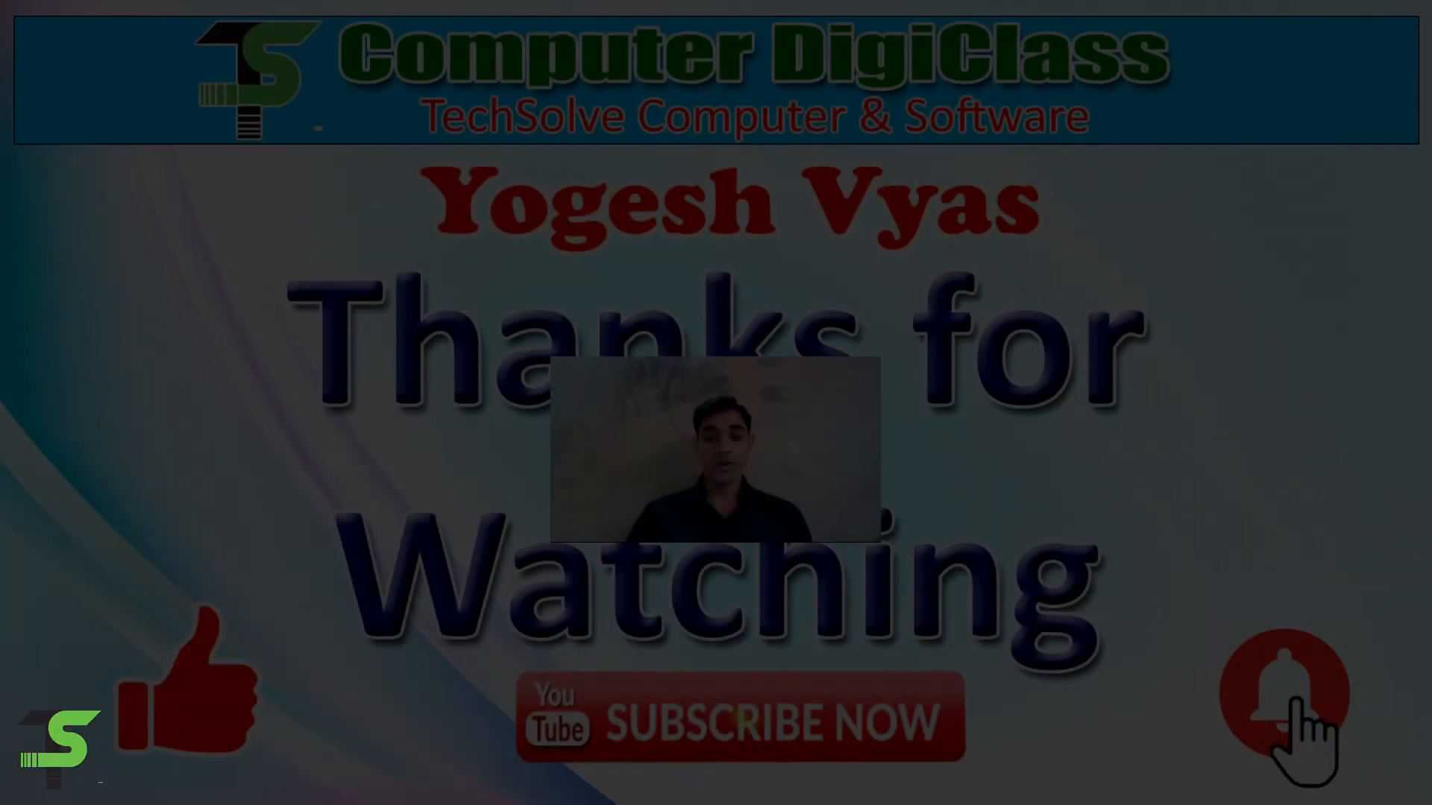